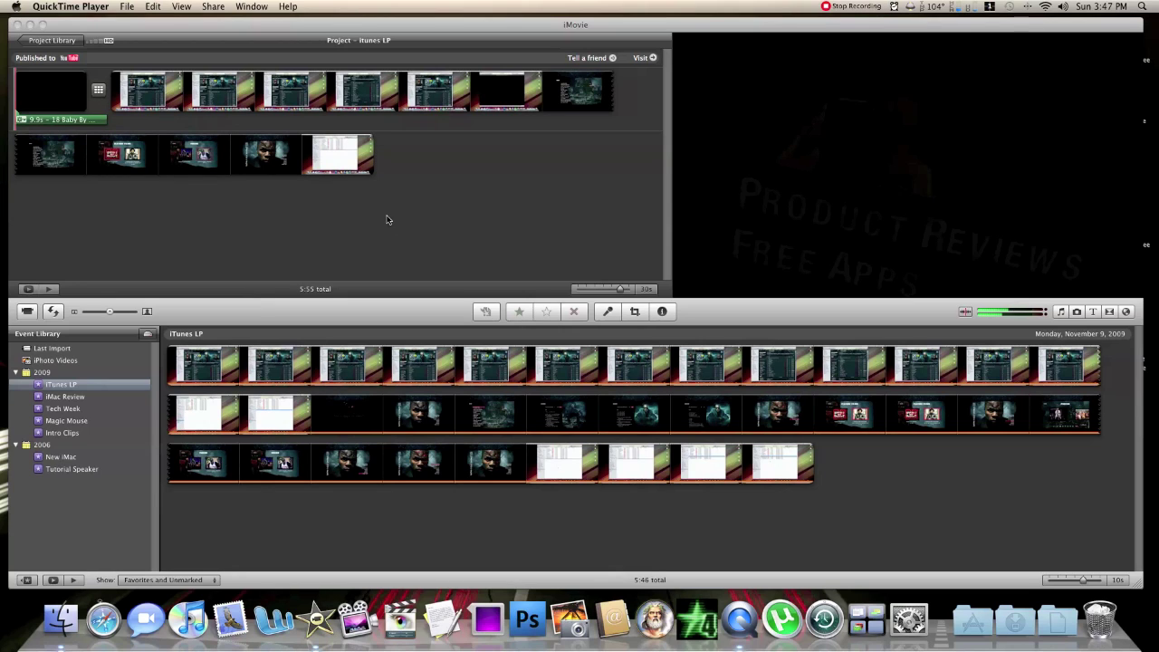
Turn on Show Advanced Tools in iMovie's General preferences
click(123, 29)
click(58, 8)
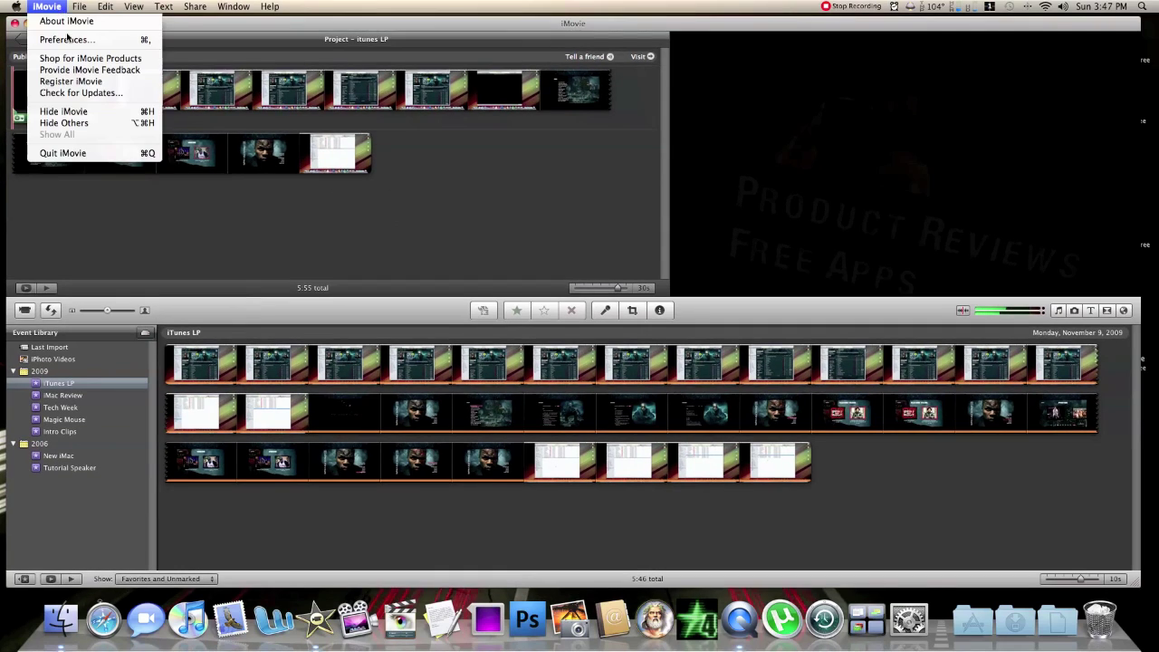
click(68, 38)
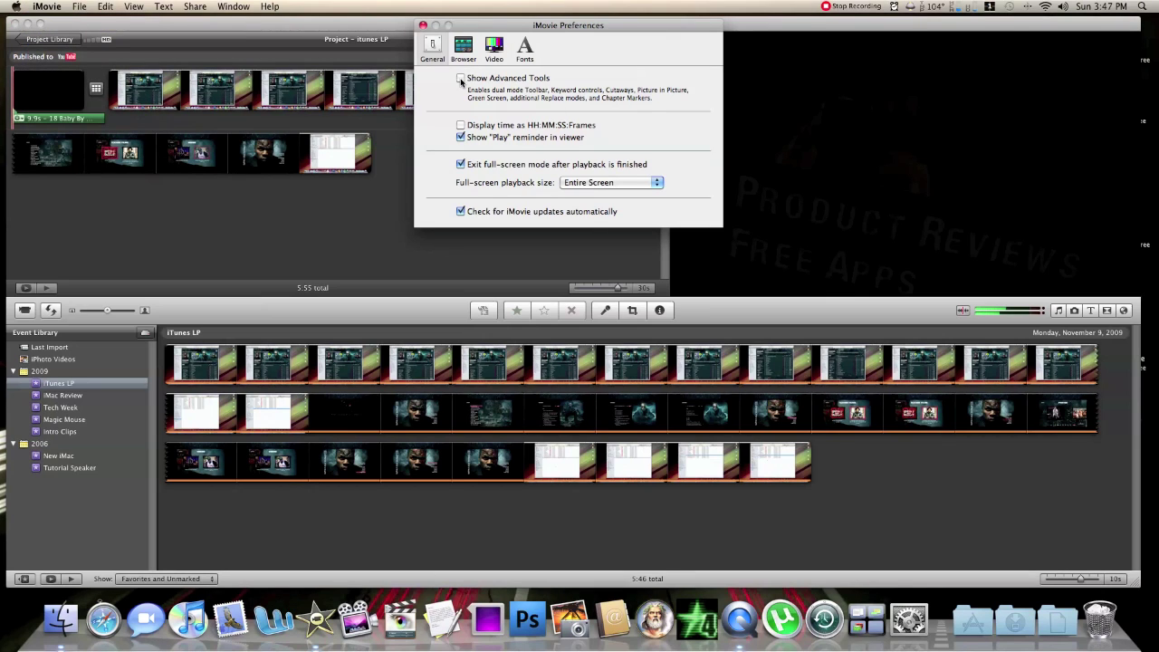
click(461, 79)
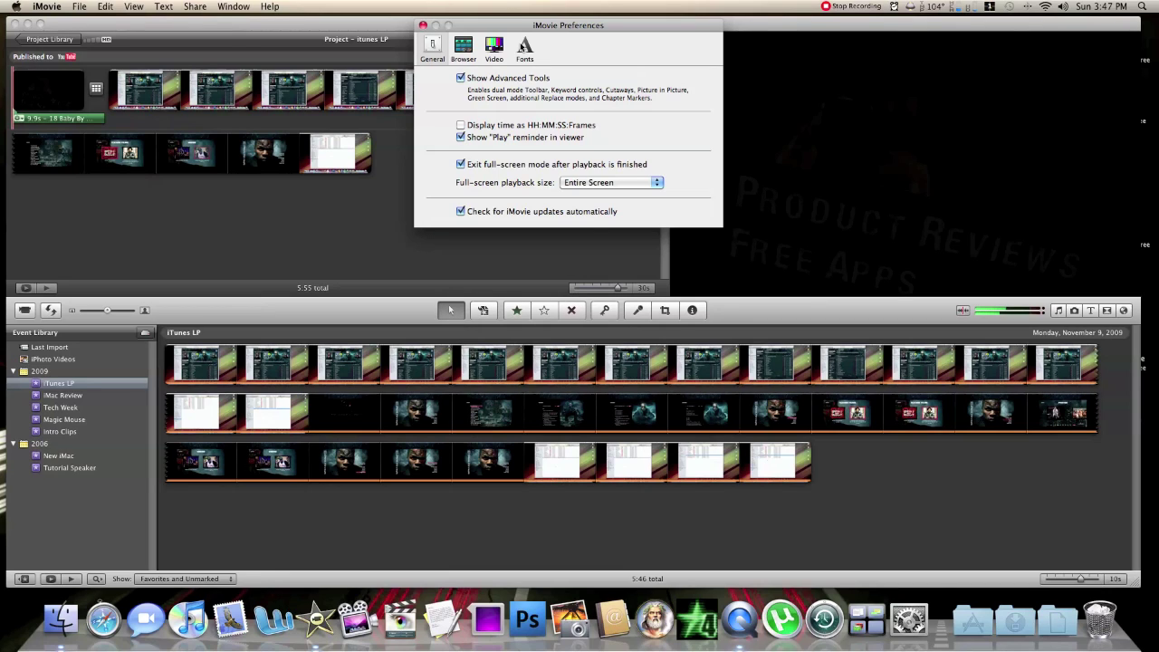
click(423, 26)
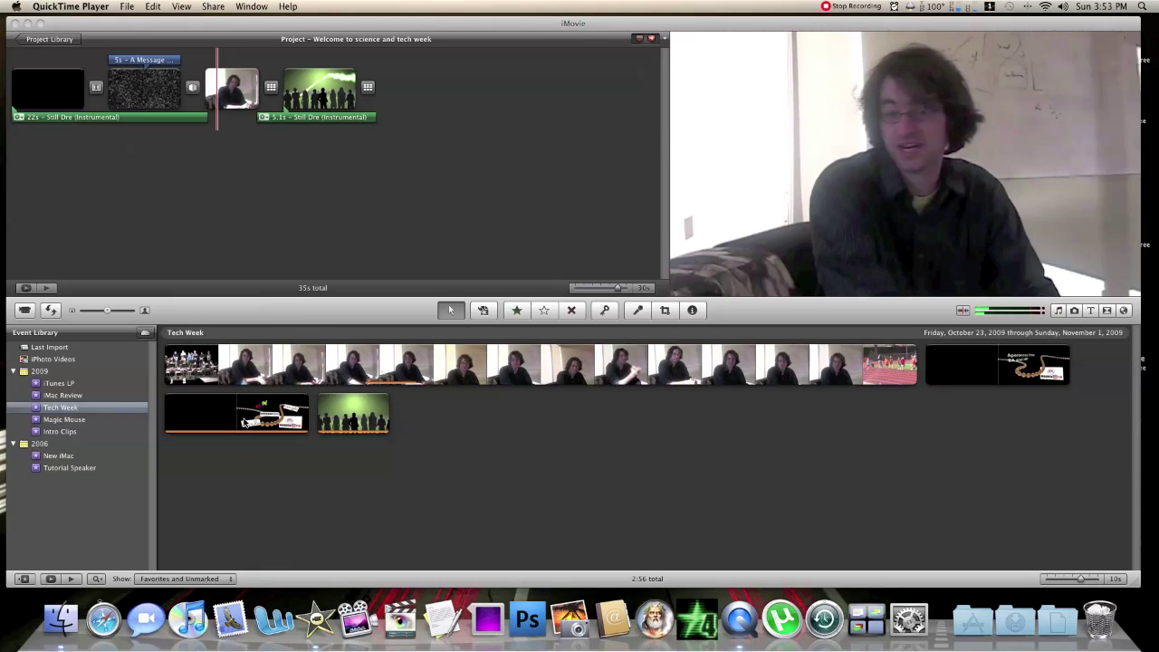
Bring iMovie forward and select a 4.9-second range of the logo clip in the Tech Week event
click(244, 415)
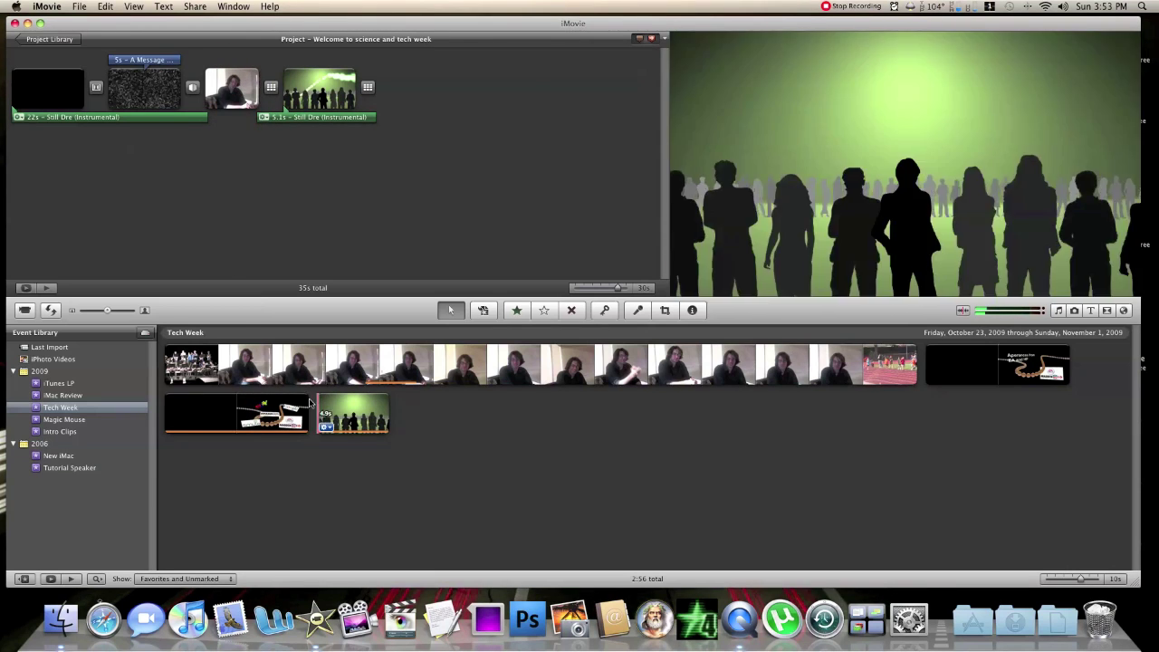
click(243, 412)
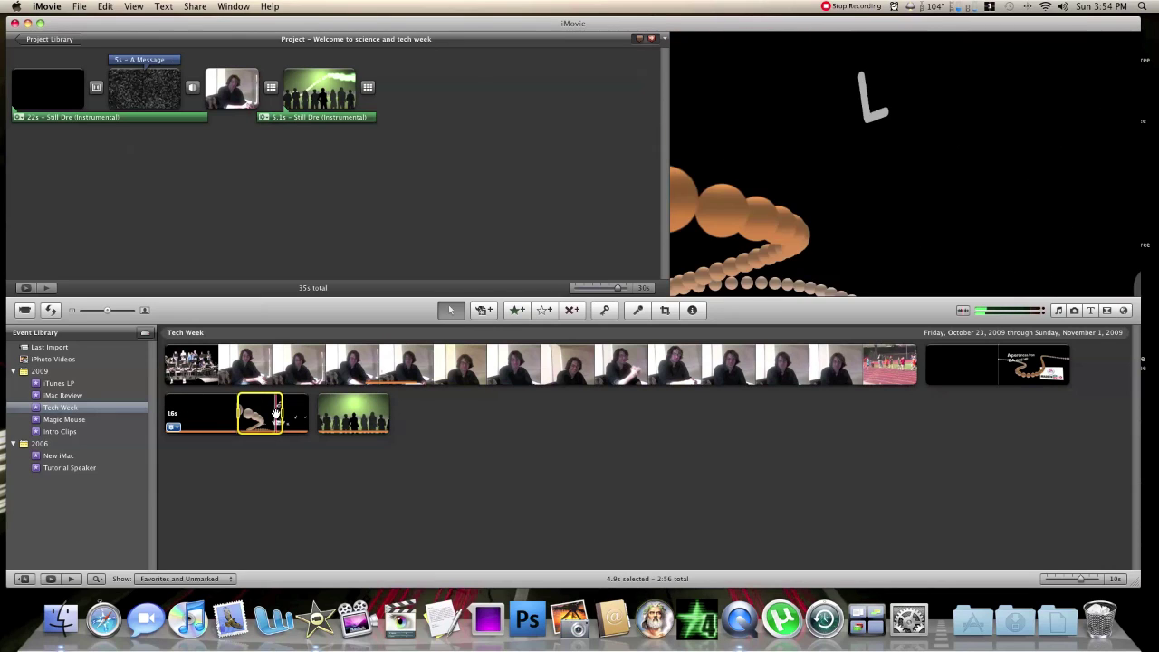
Drop the 4.9-second logo selection onto the webcam clip as Picture in Picture
drag(275, 412, 213, 96)
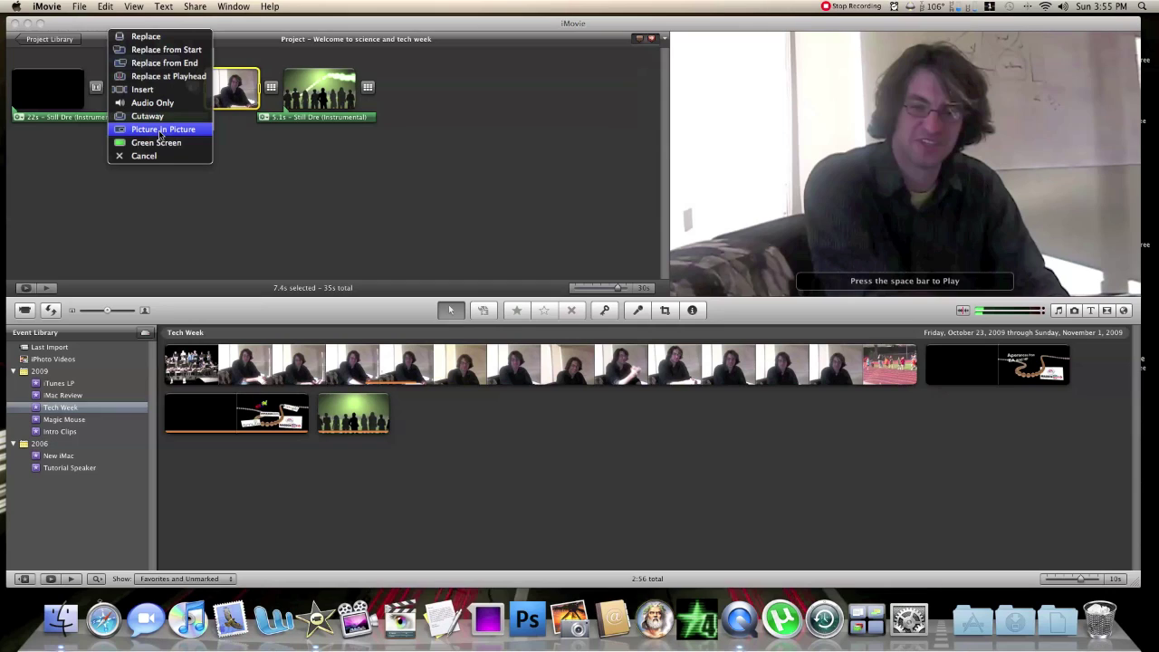
click(160, 129)
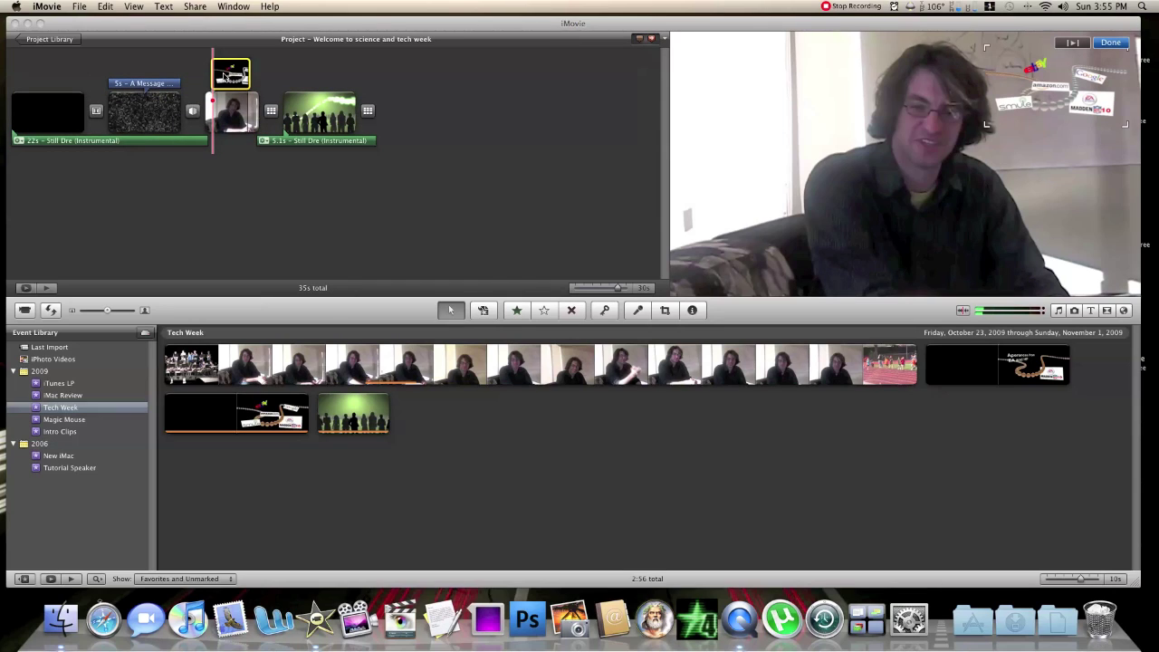
Finish placing the logo picture-in-picture inset and select it for adjusting
click(202, 85)
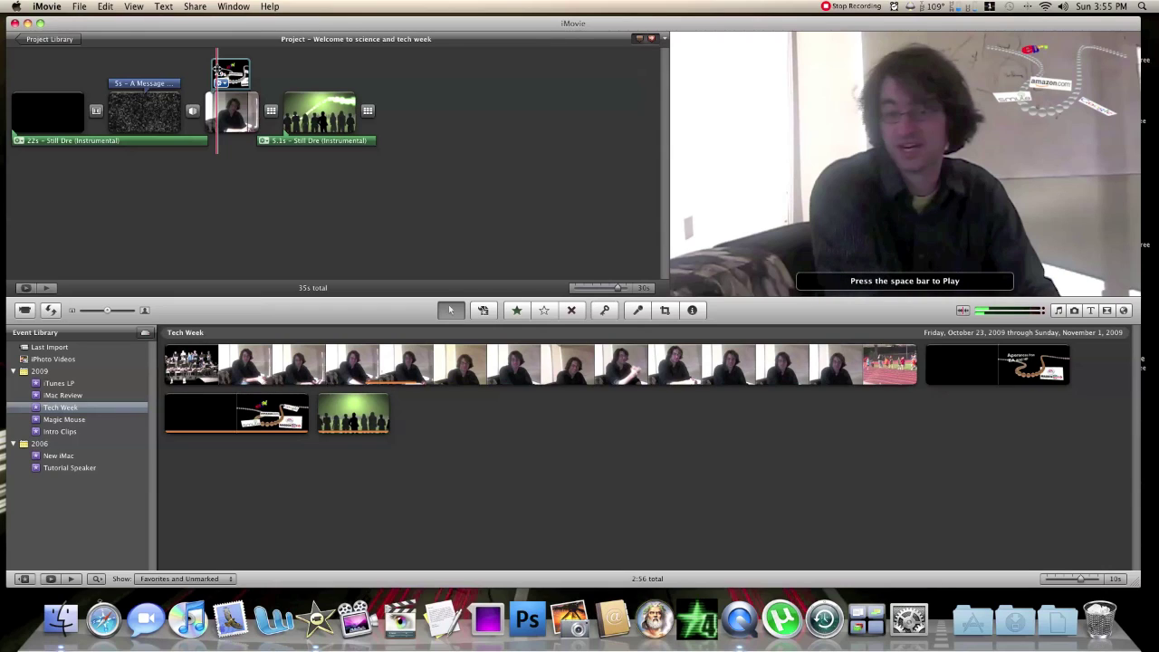
click(222, 73)
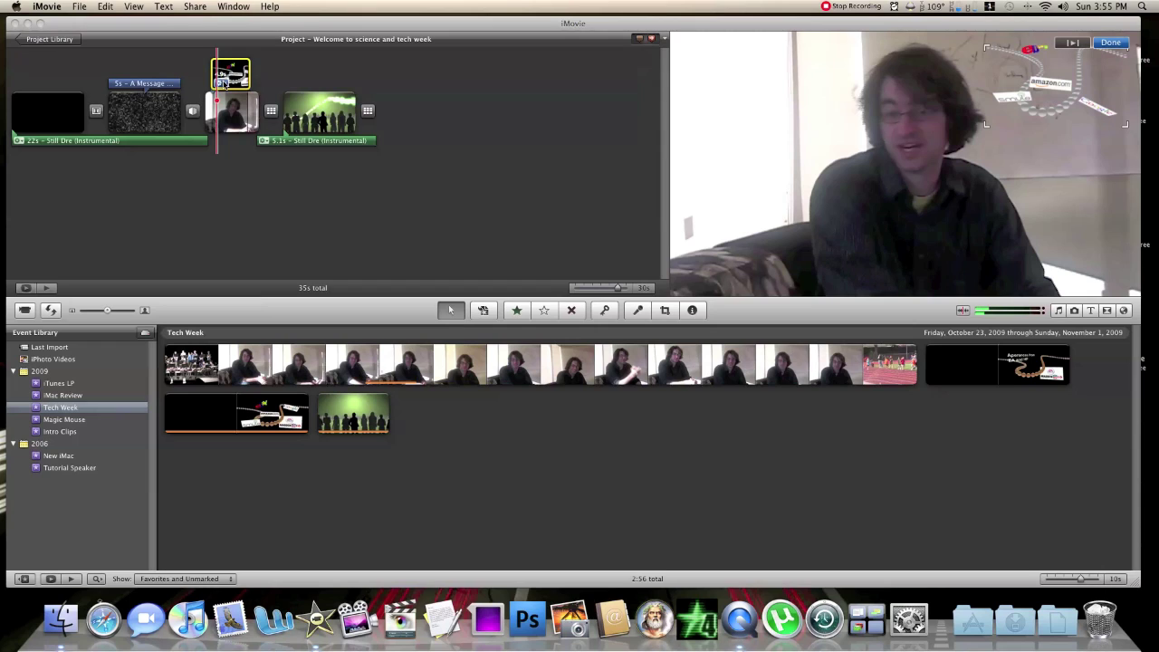
click(219, 83)
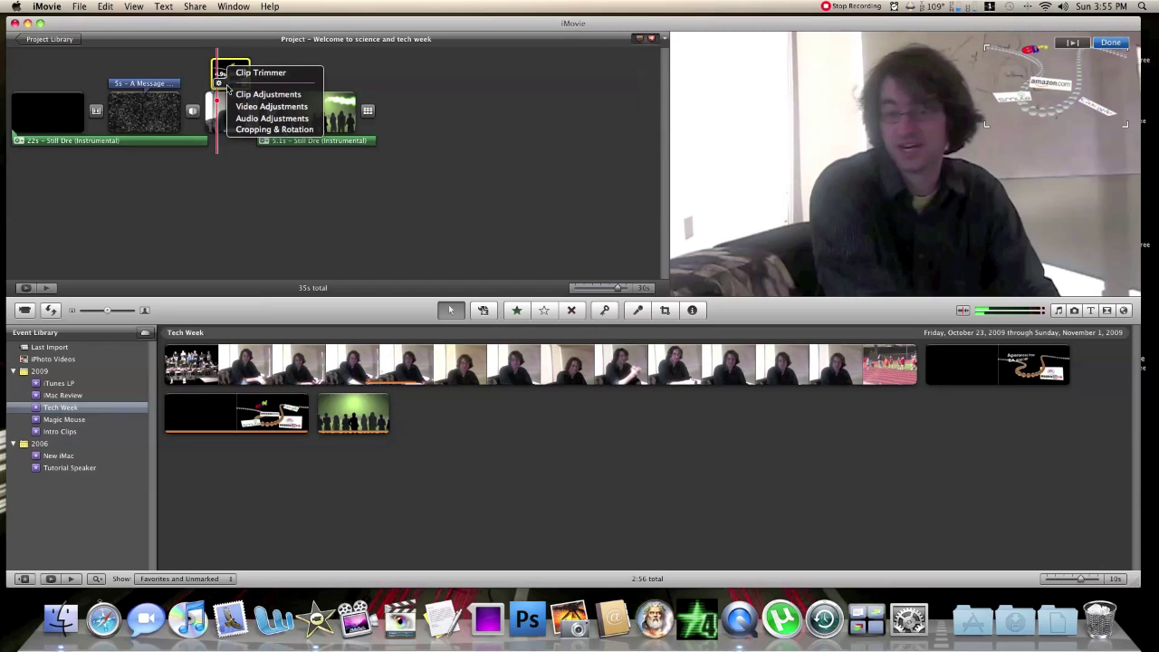
click(271, 106)
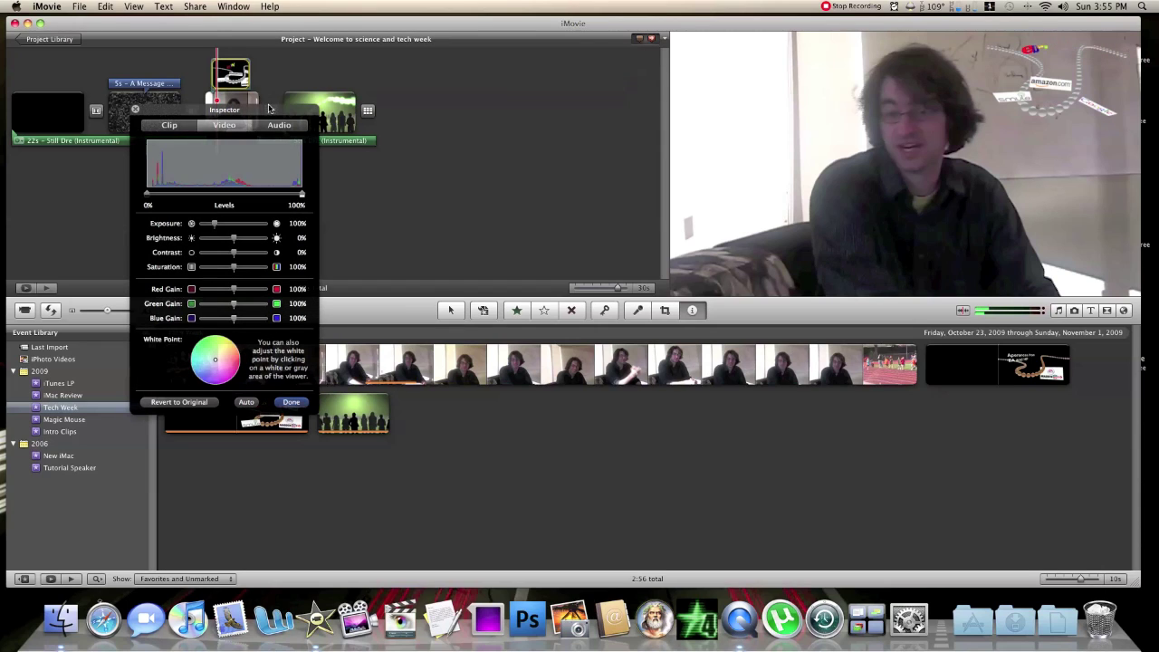
click(274, 125)
click(169, 125)
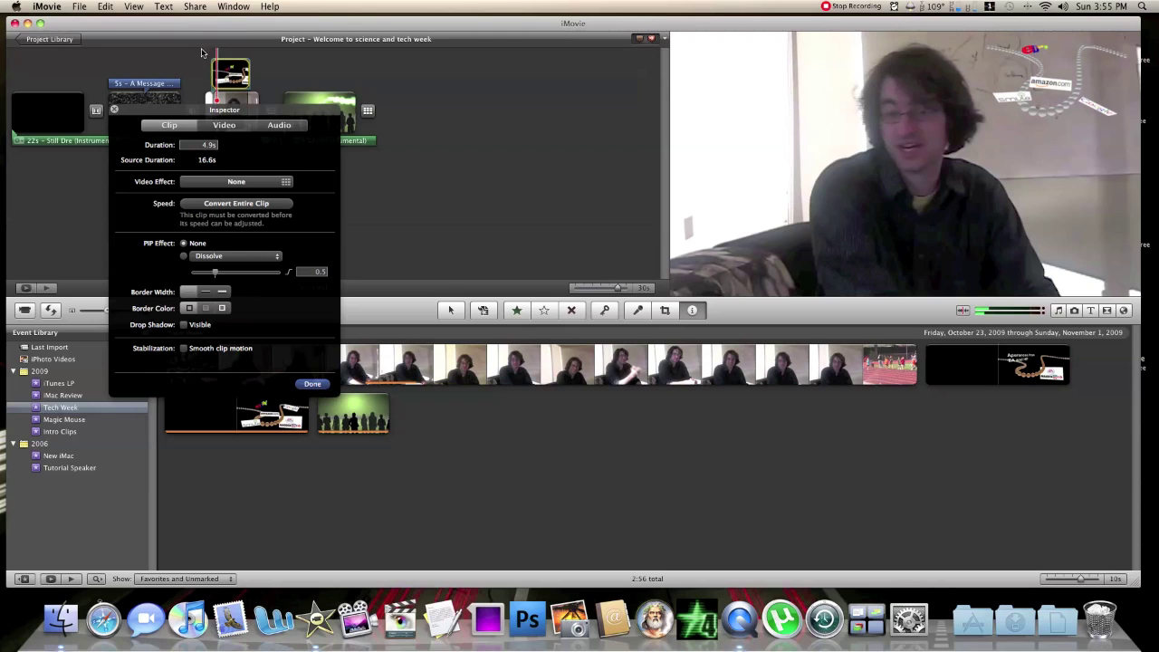
click(311, 386)
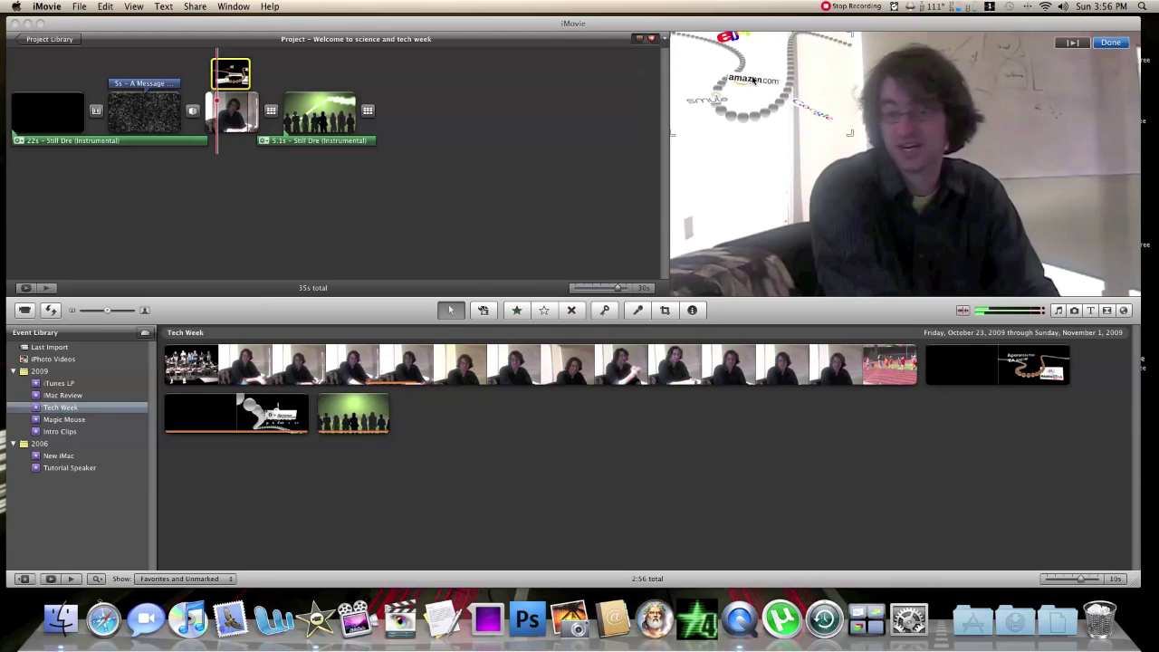
Move the logo inset to the top-left of the webcam frame and shrink it slightly
drag(753, 80, 799, 134)
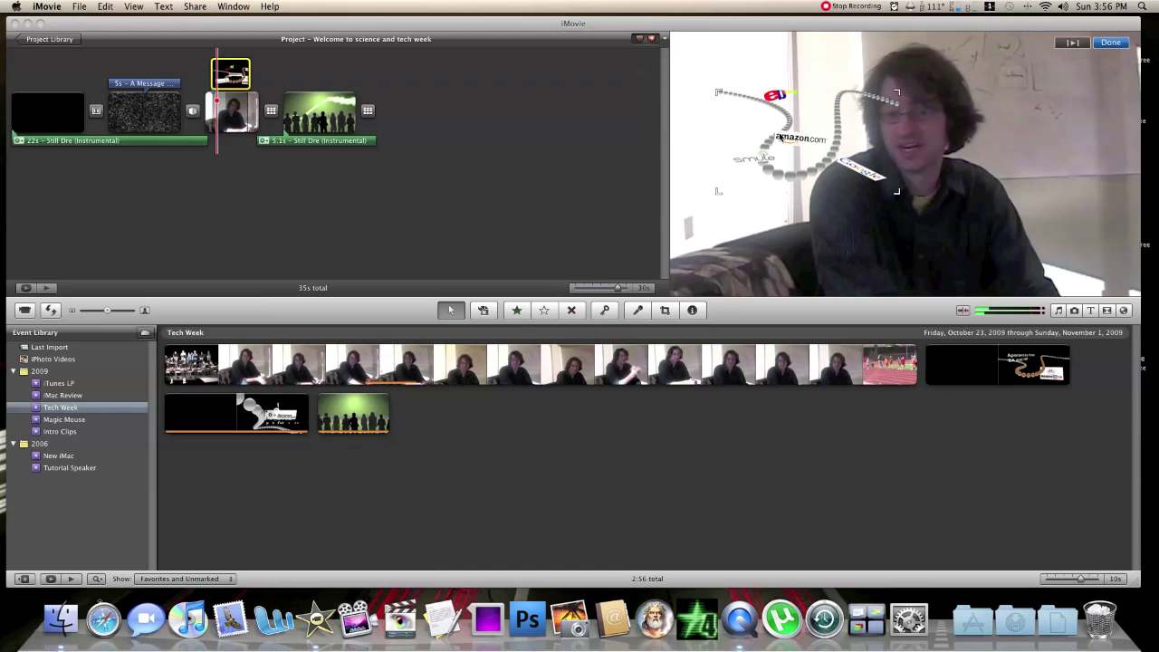
drag(811, 163, 756, 103)
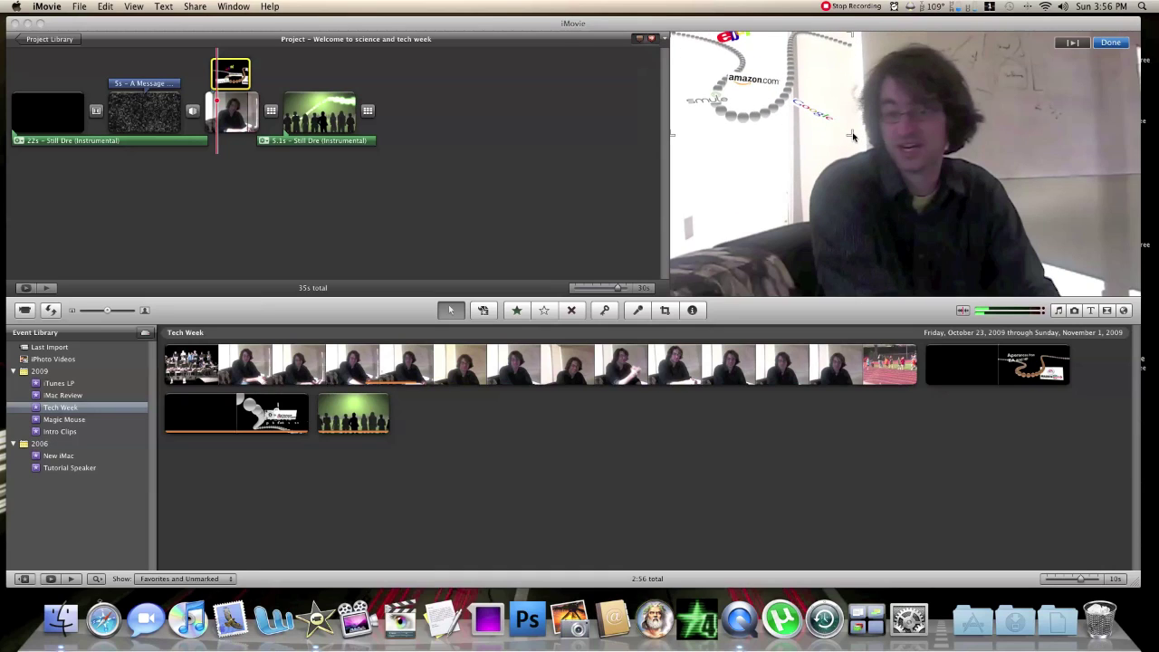
drag(852, 135, 758, 170)
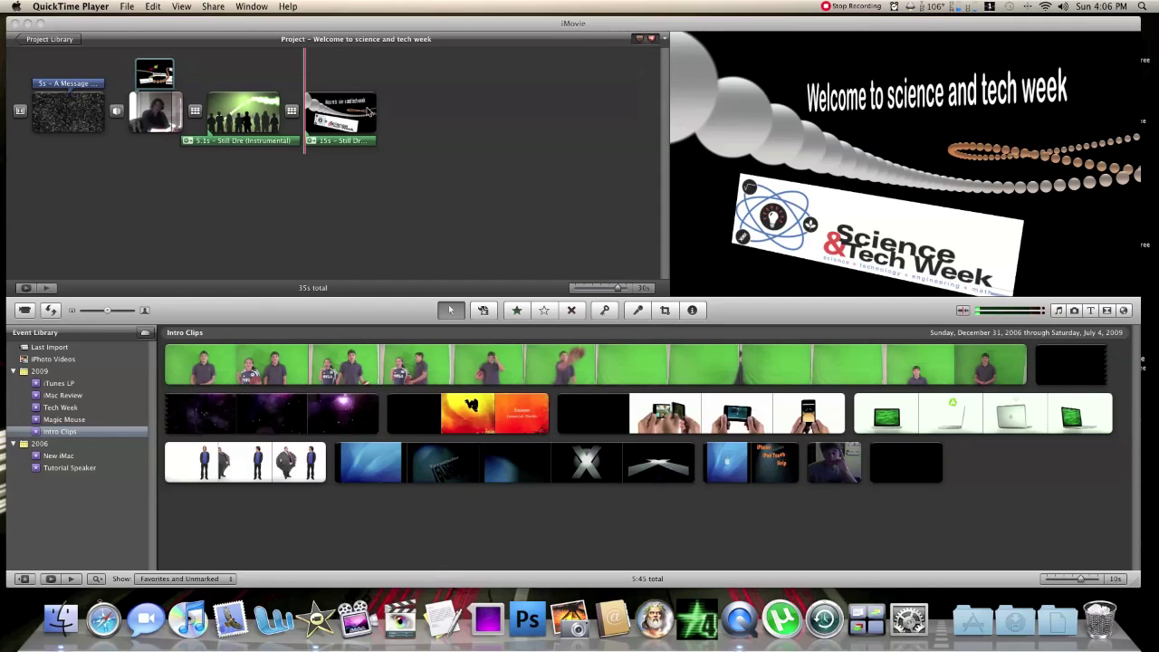
click(332, 112)
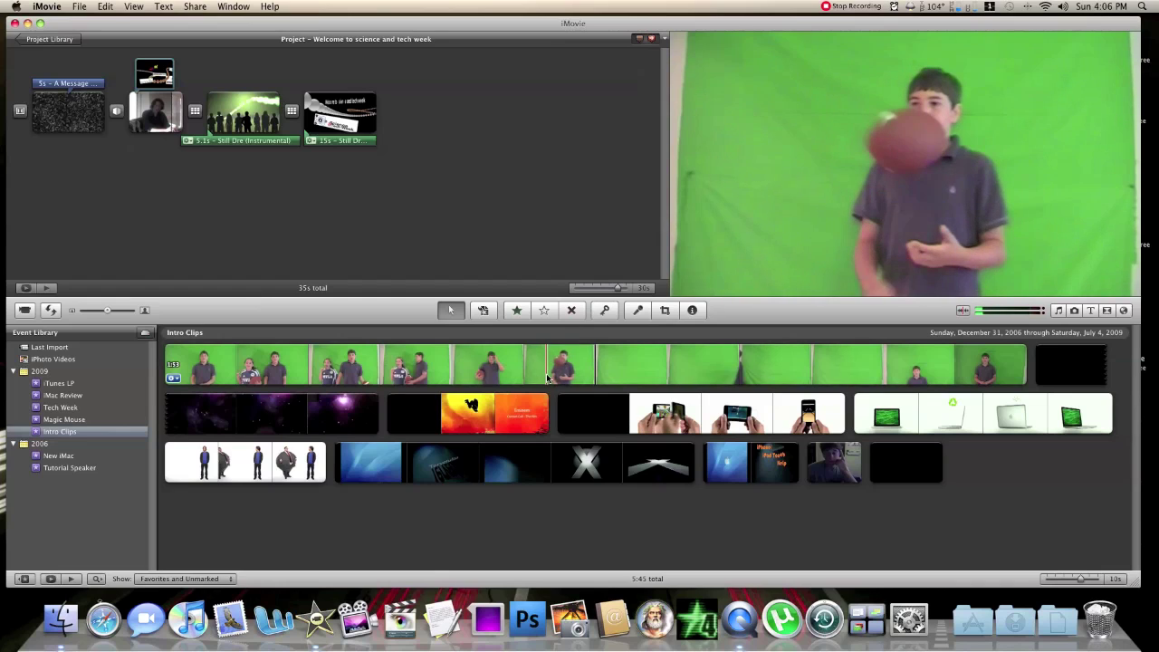
Composite a 4.1-second green-screen clip over the closing title and crop it with near-vertical sides
drag(547, 377, 322, 118)
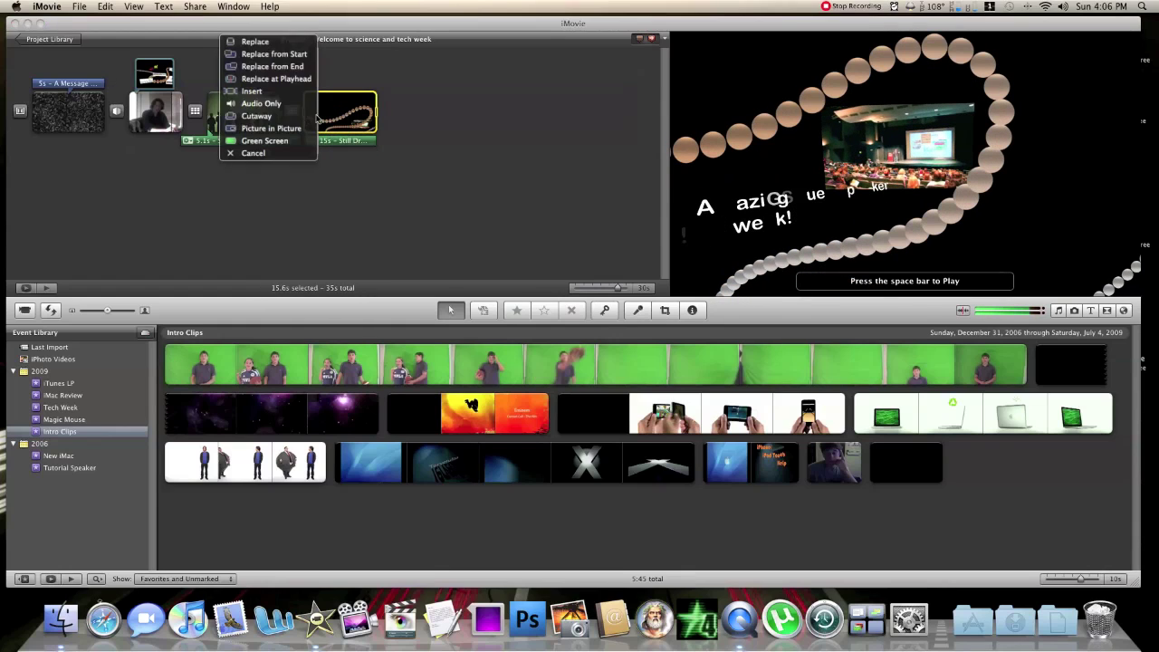
click(265, 140)
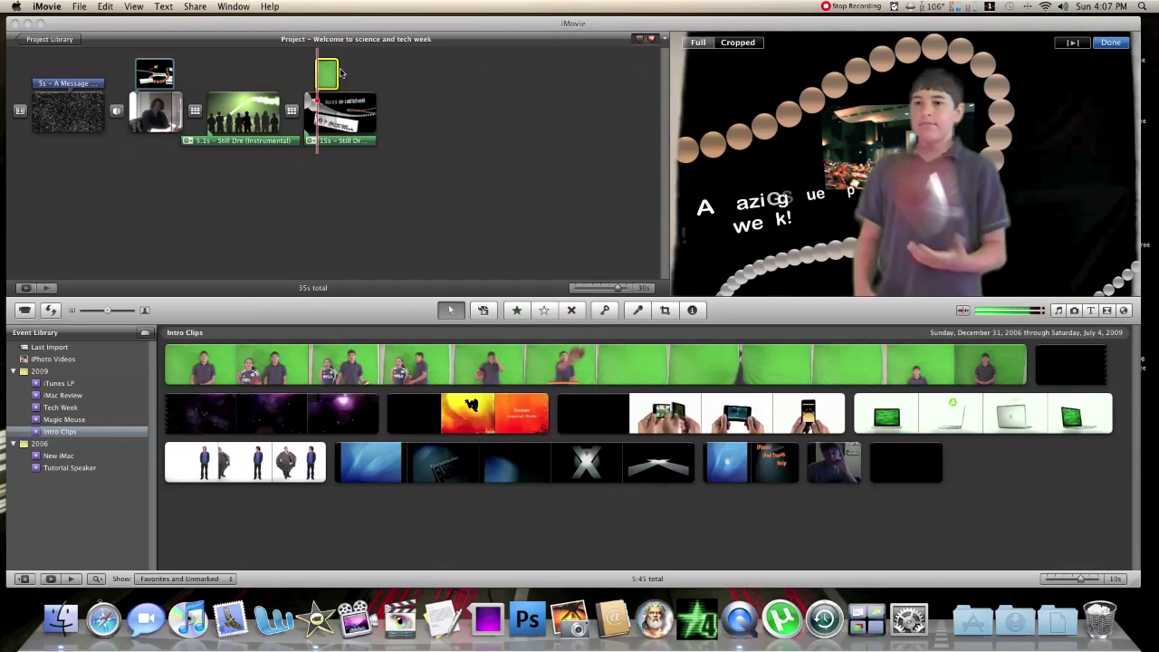
click(741, 45)
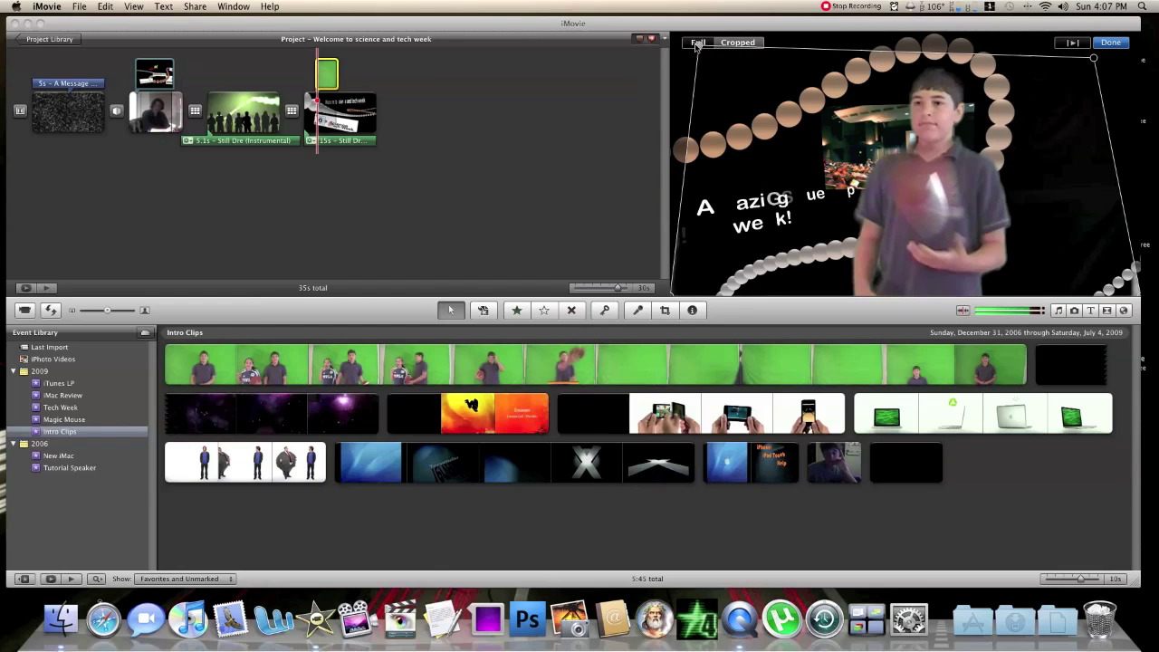
click(696, 44)
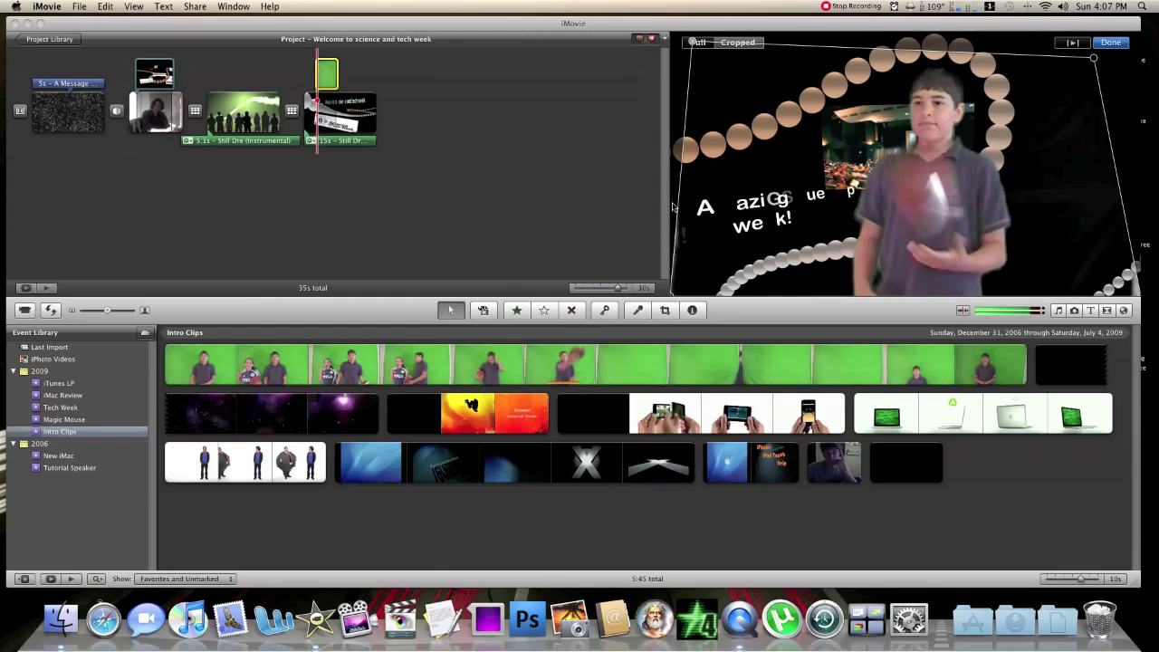
drag(672, 294, 688, 294)
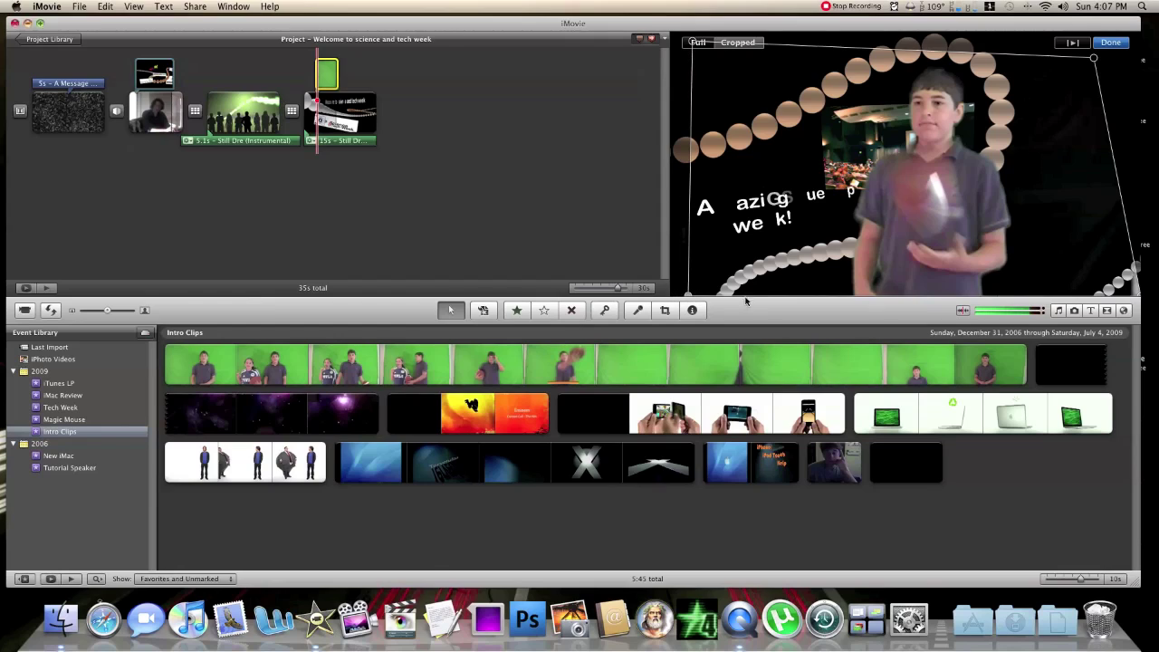
drag(1141, 297, 1127, 297)
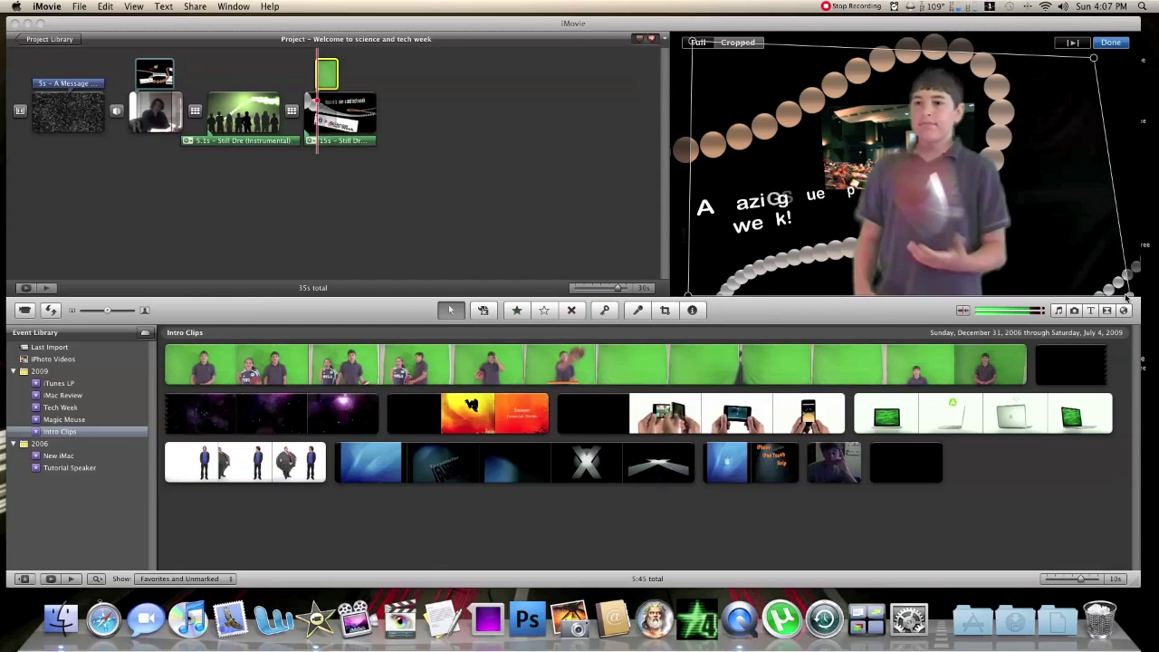
drag(1094, 59, 1113, 54)
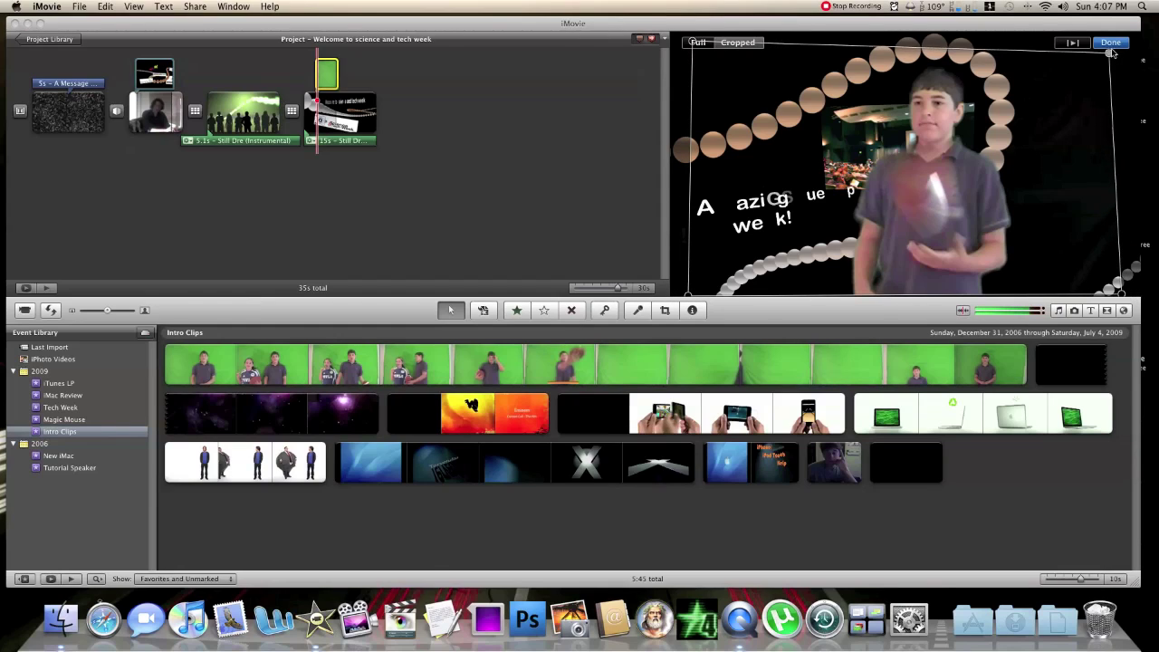
click(1111, 43)
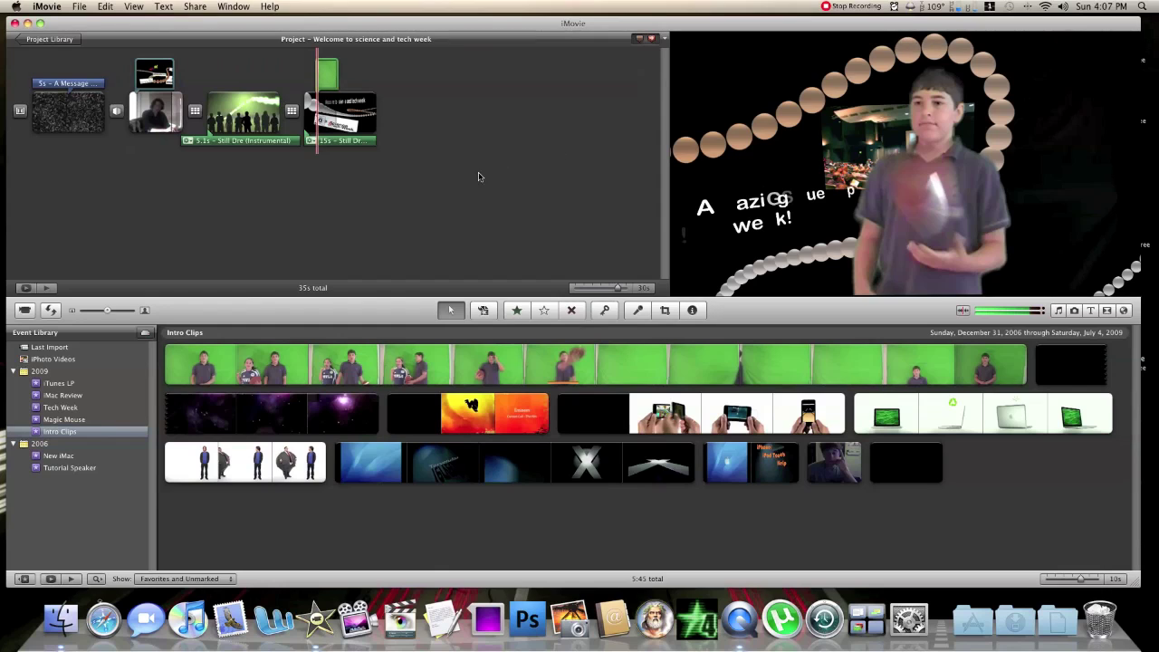
right_click(325, 75)
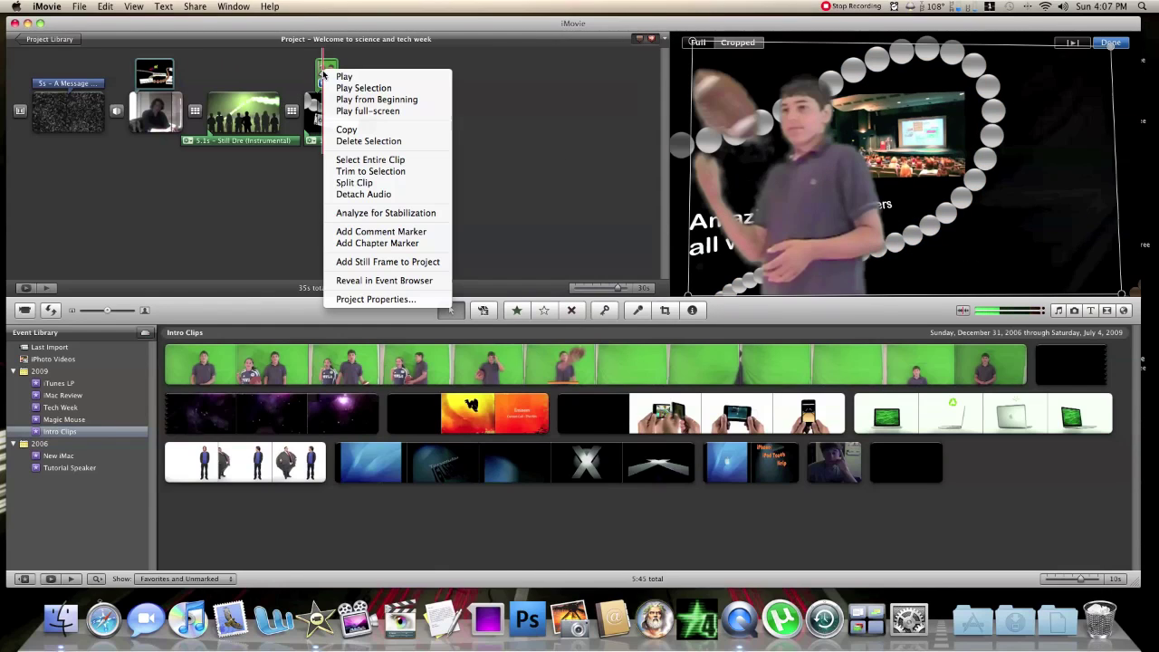
click(361, 186)
click(323, 153)
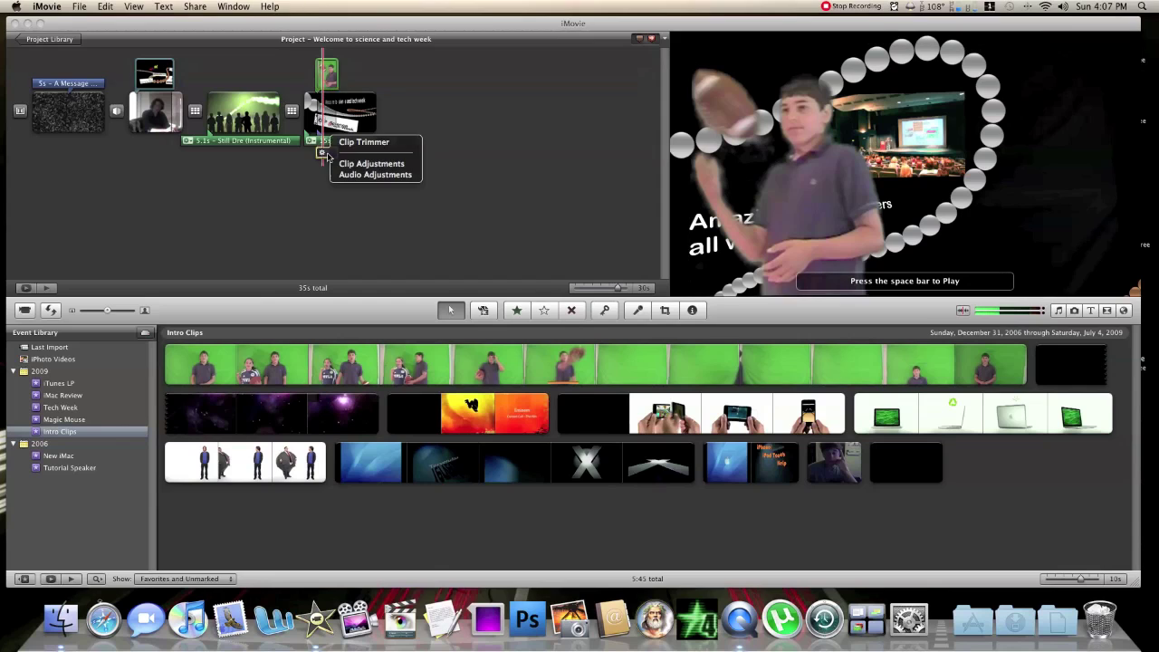
click(328, 158)
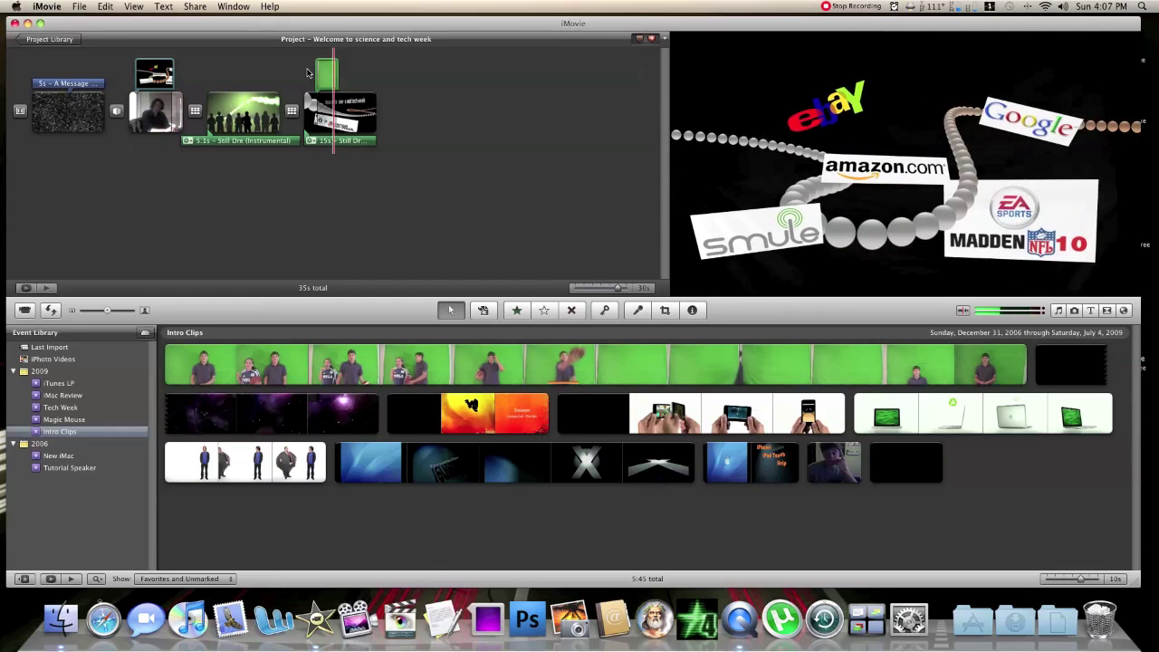
click(318, 78)
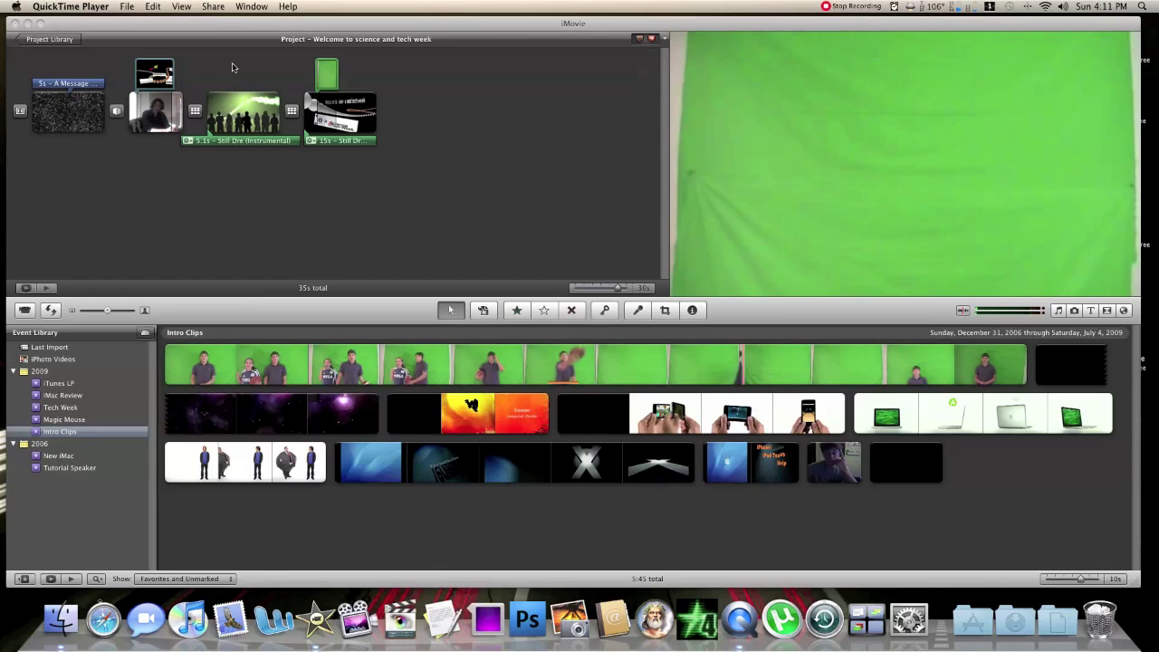
click(212, 7)
Activate iMovie on the silhouette clip and choose YouTube from the Share menu
click(213, 7)
click(216, 91)
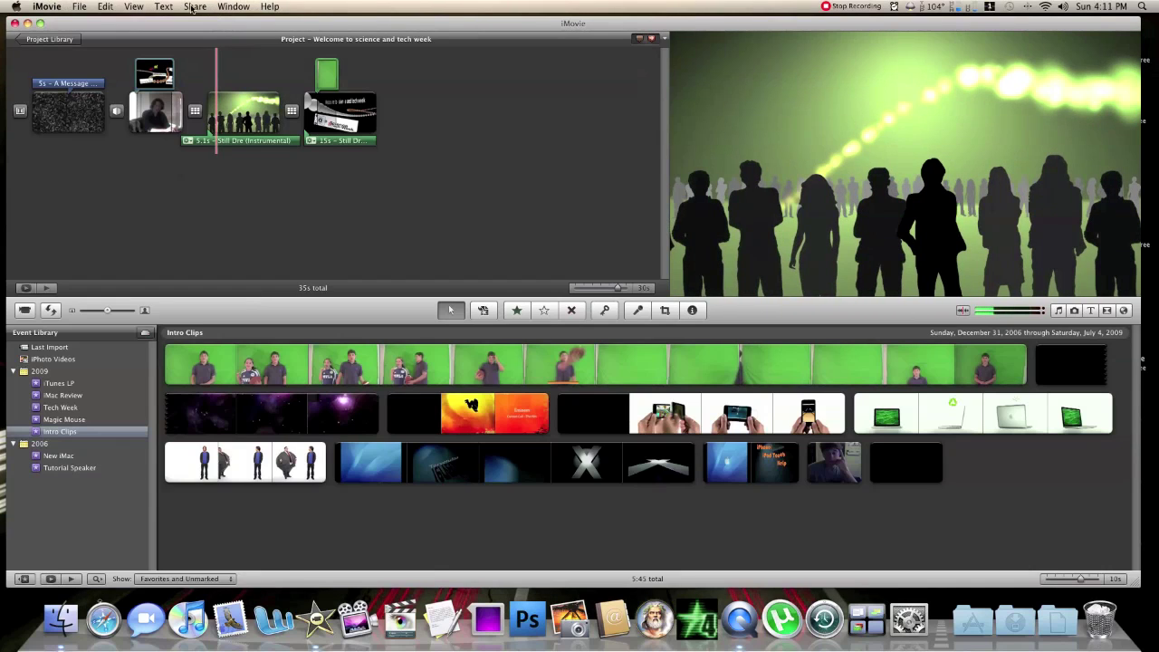
click(192, 7)
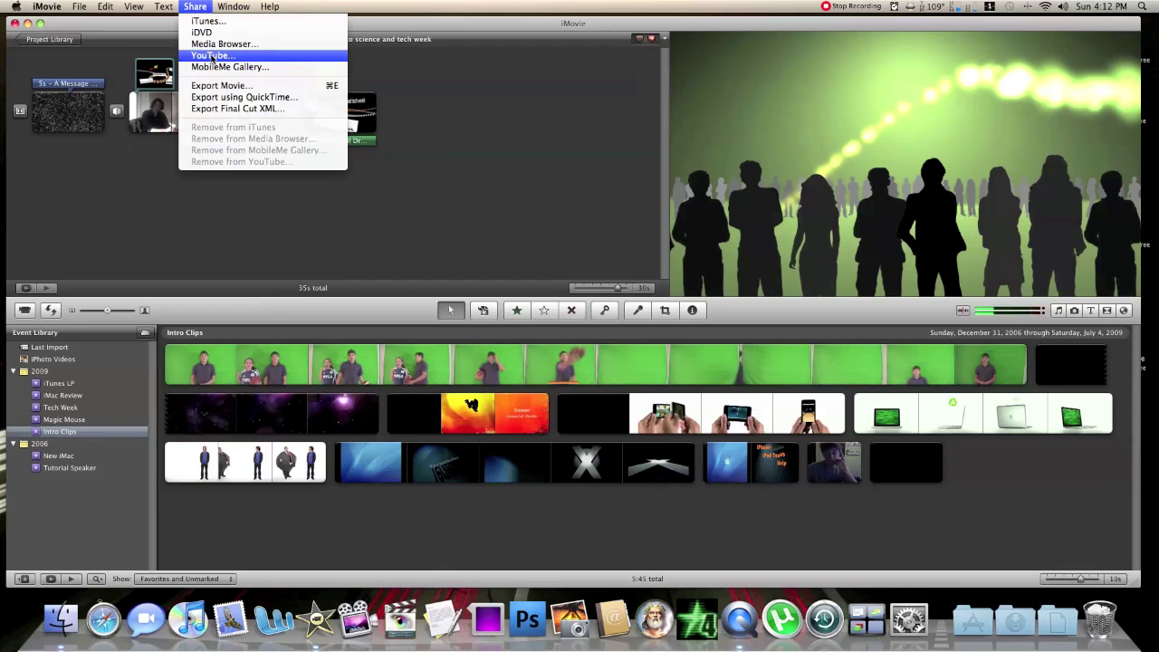
click(212, 56)
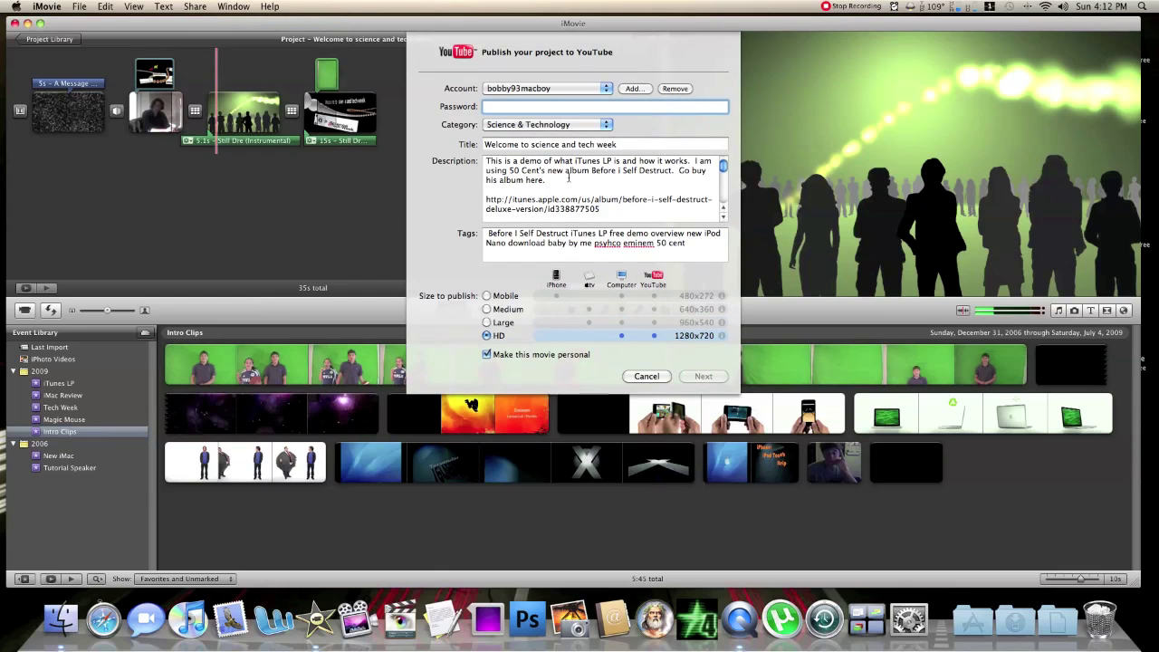
Keep Science & Technology and the current account in the YouTube dialog, and set the size to Mobile
click(571, 178)
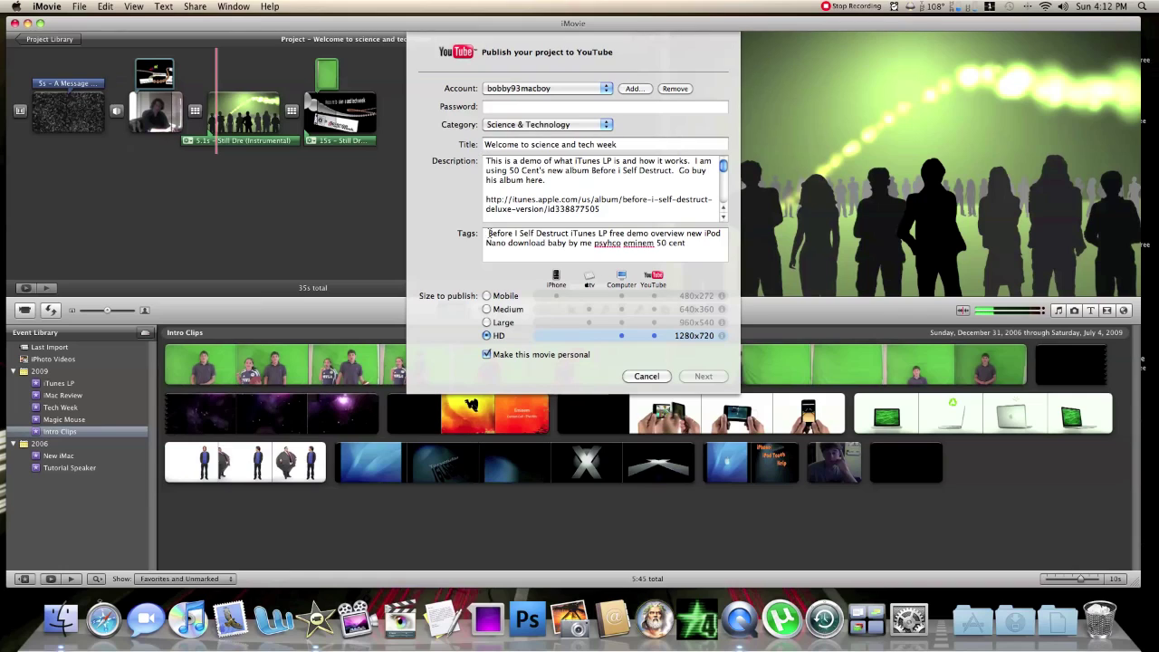
click(602, 127)
click(534, 110)
click(530, 108)
click(597, 90)
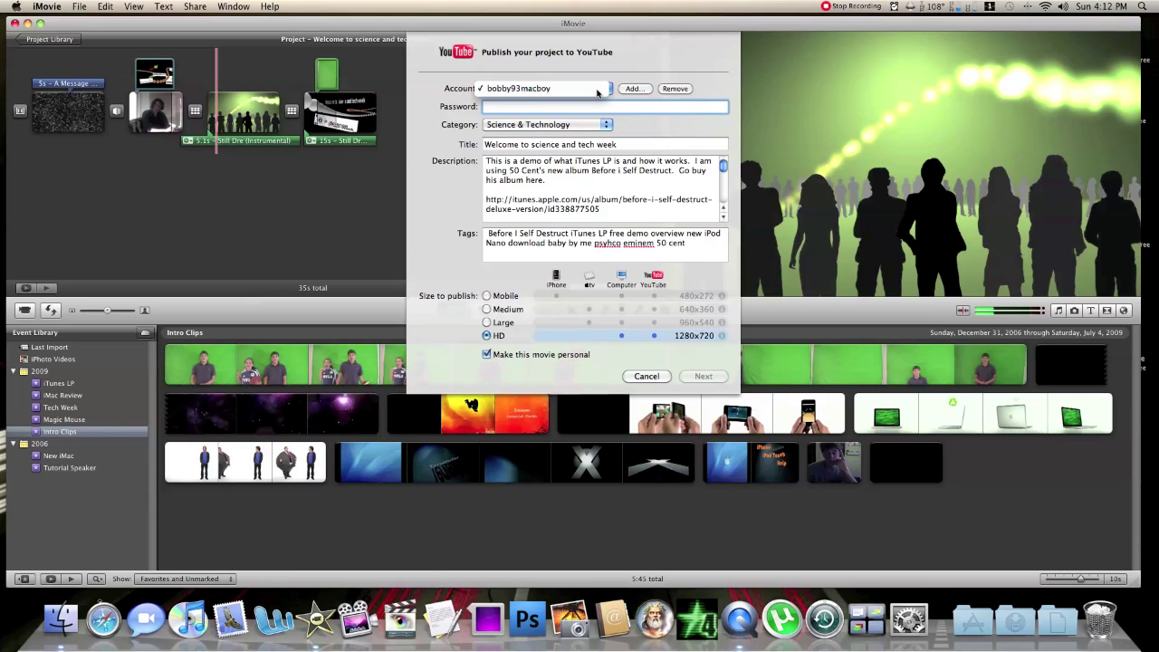
click(597, 90)
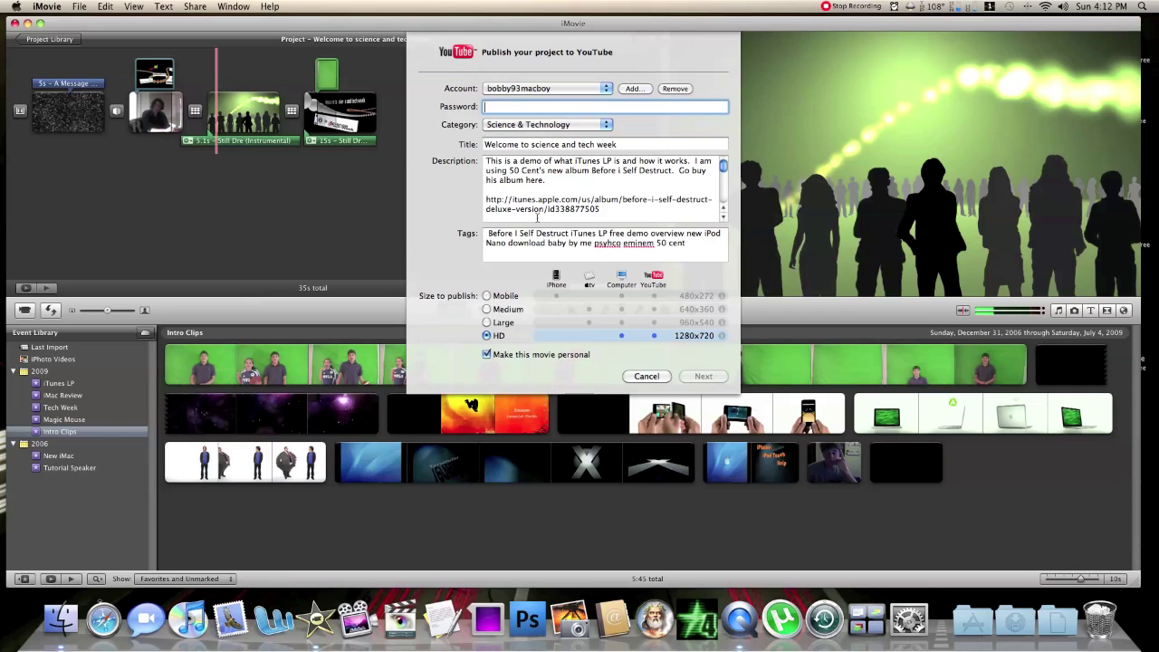
click(487, 296)
Try Medium and Large sizes, settle on HD 1280x720, and uncheck Make this movie personal
click(486, 309)
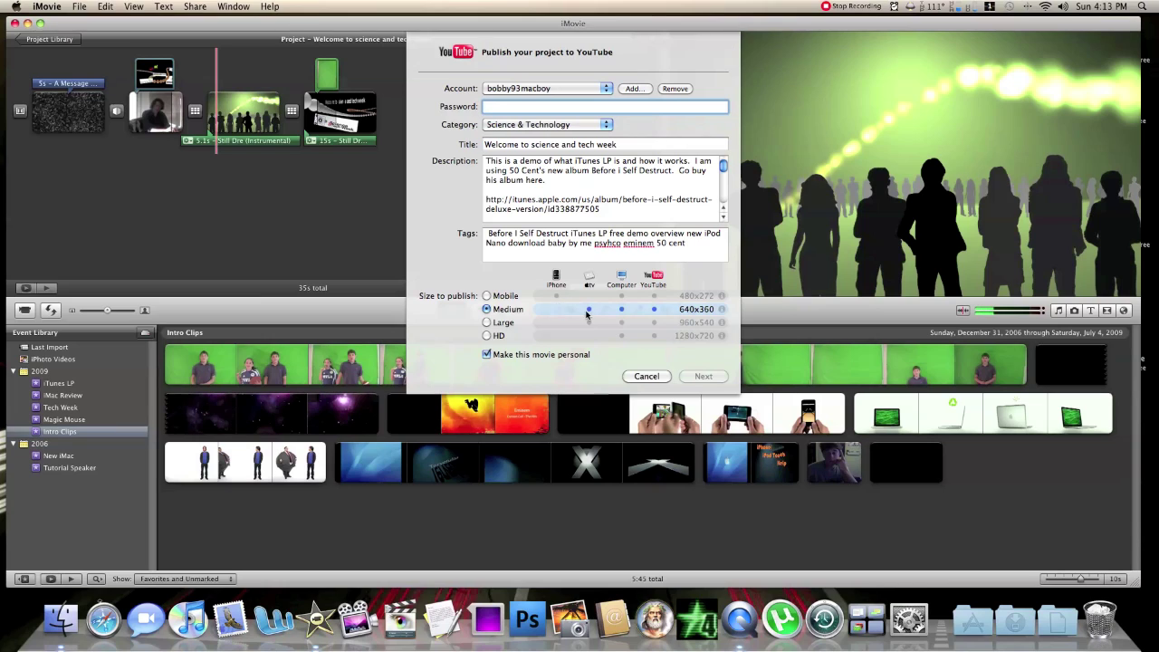
click(486, 323)
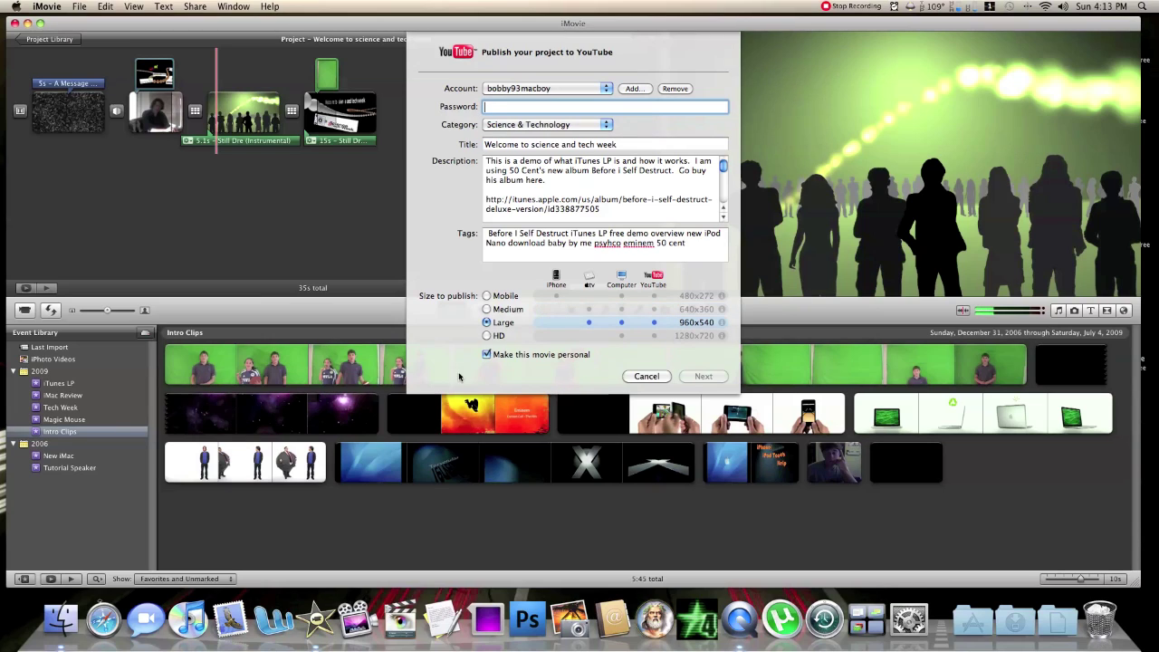
click(486, 336)
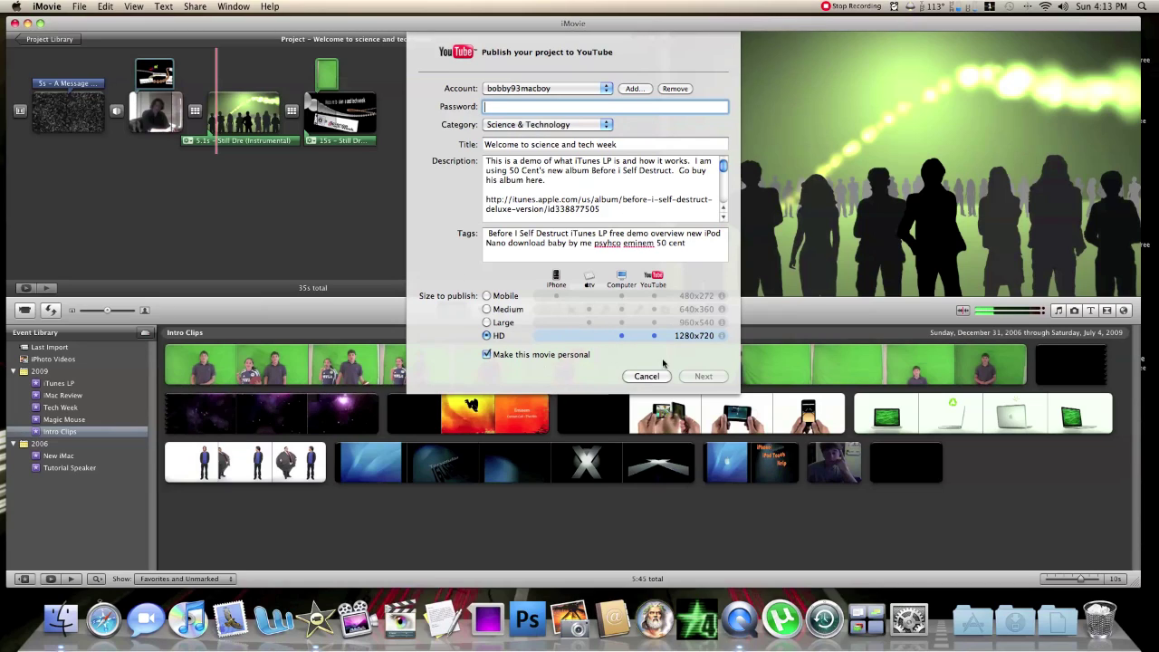
mouse_move(722, 338)
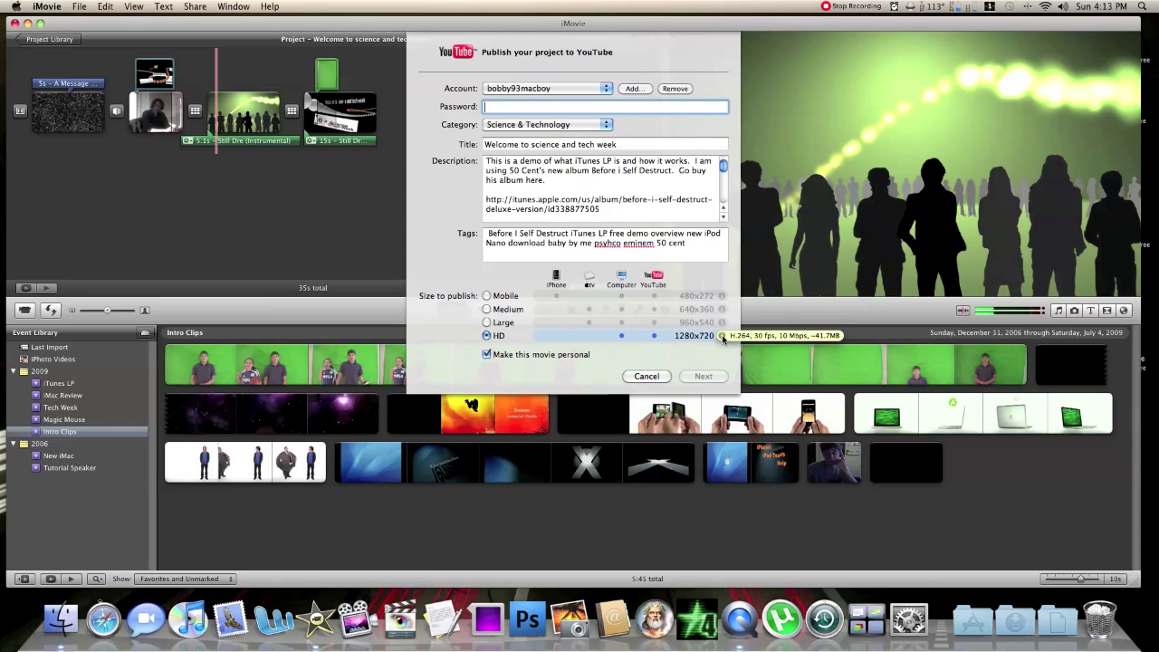
click(487, 355)
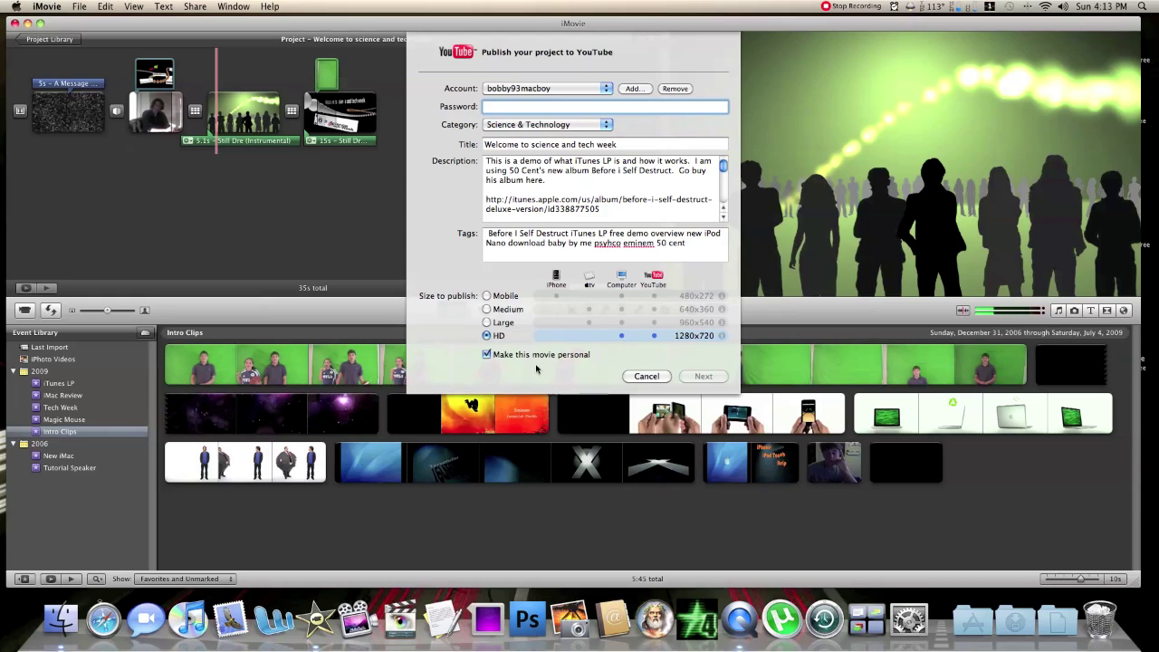
click(487, 355)
Cancel YouTube publishing and return from the Project Library to the science and tech week project
click(646, 376)
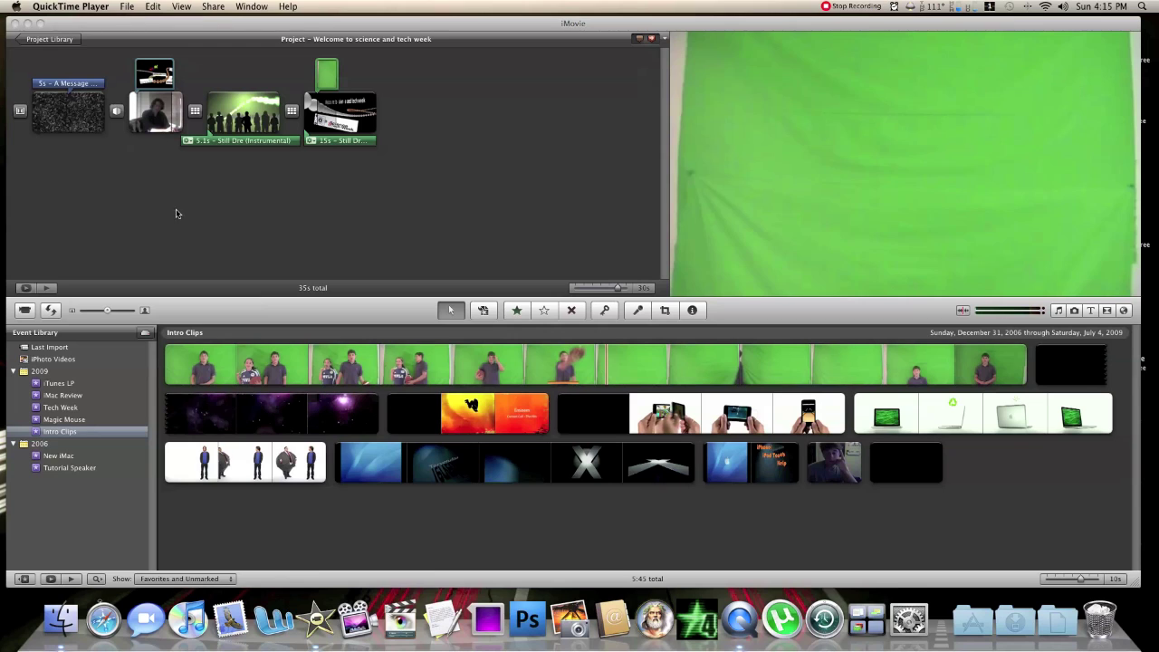
click(66, 30)
click(61, 40)
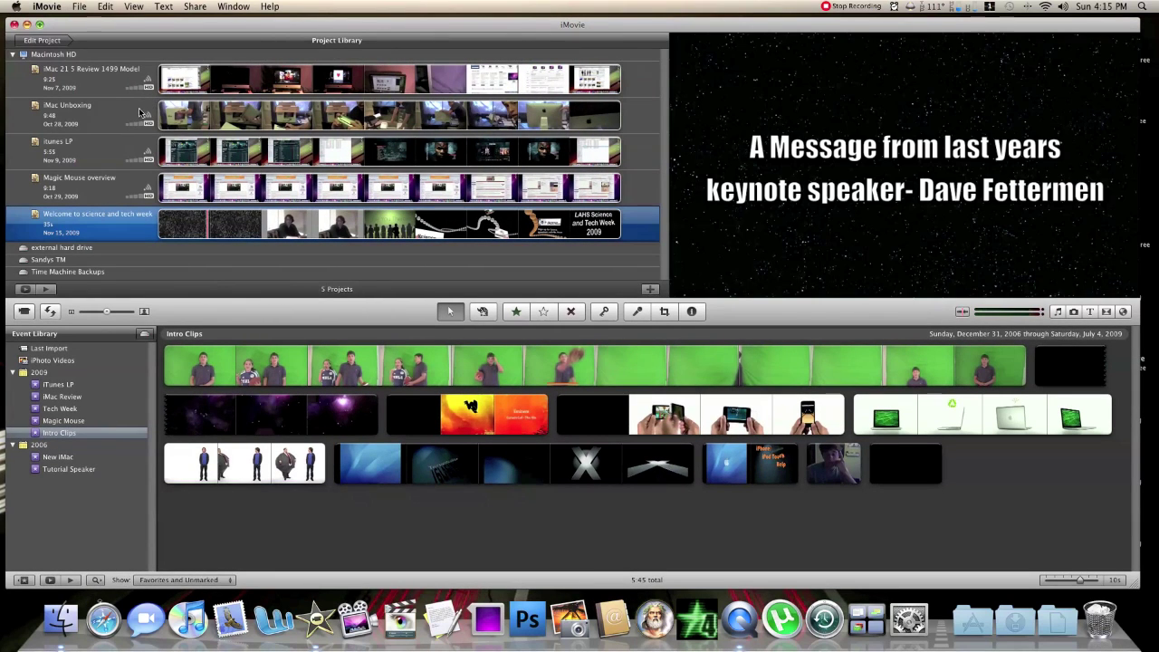
click(50, 41)
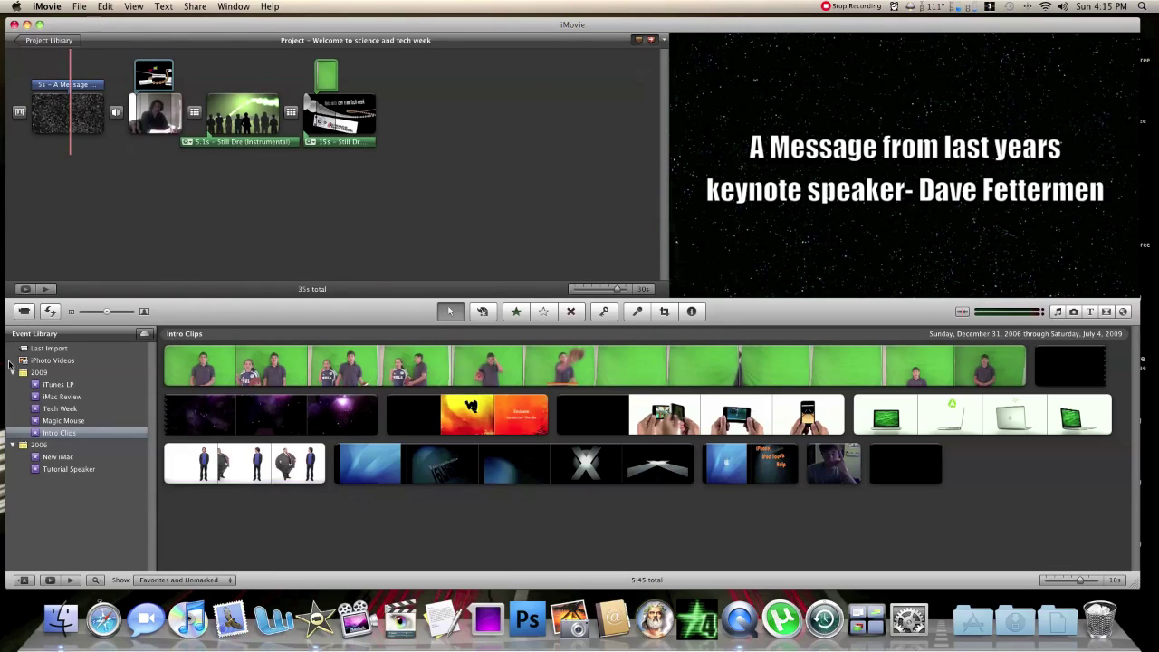
Show the Magic Mouse event's clips and swap the event and project areas, then swap back
click(22, 420)
click(50, 310)
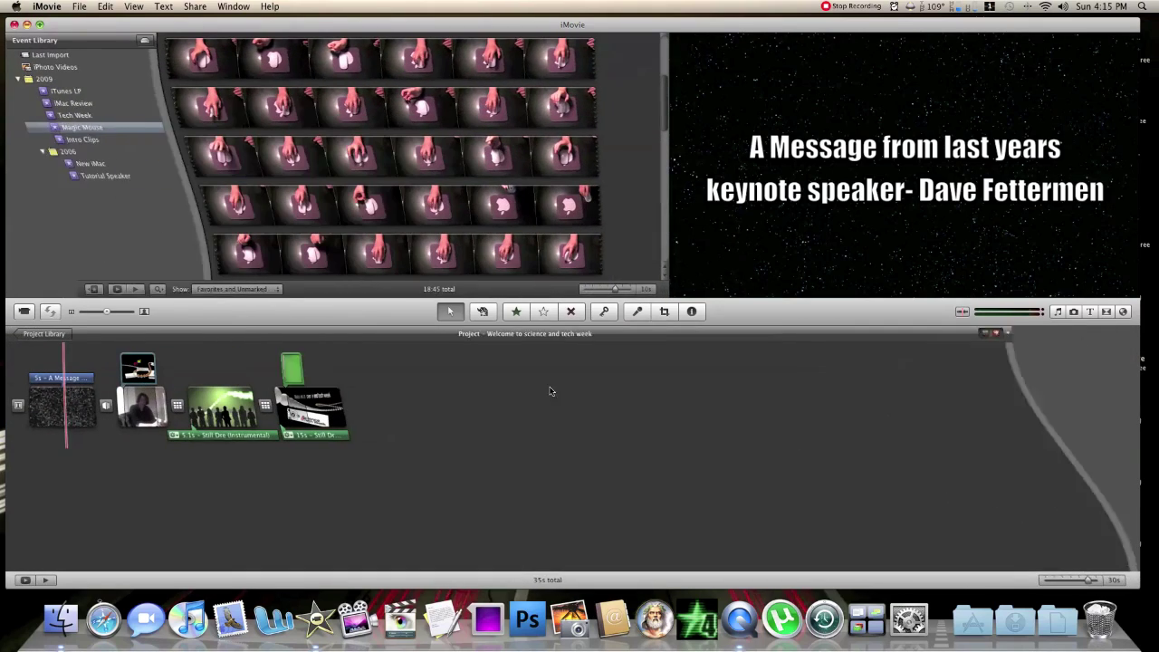
click(49, 310)
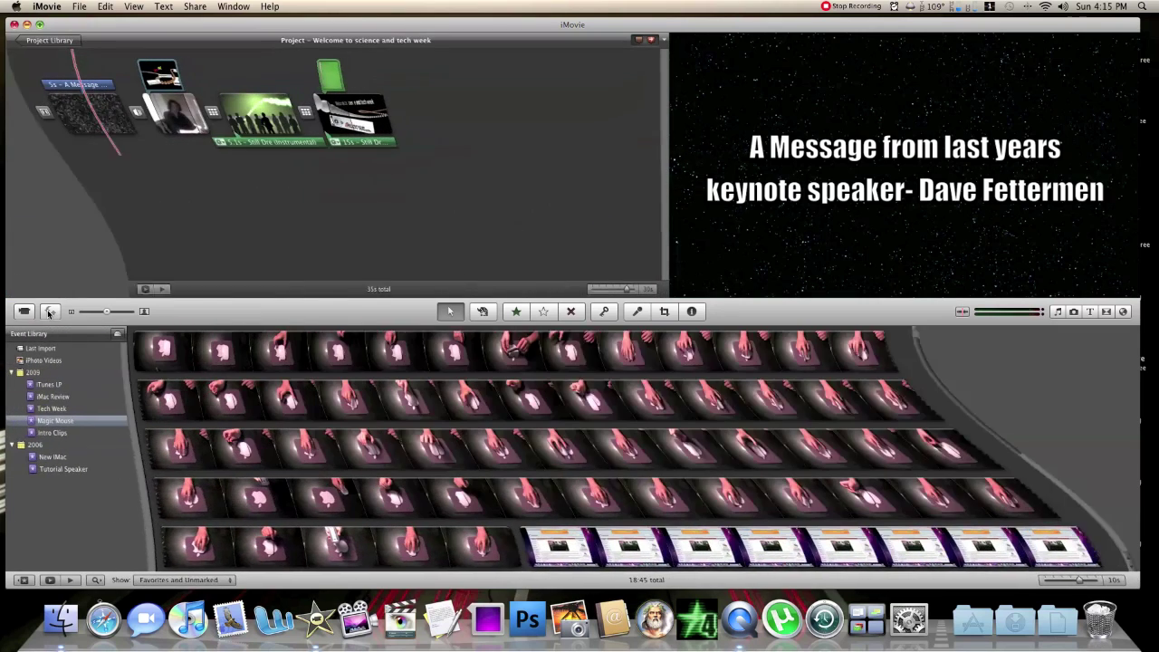